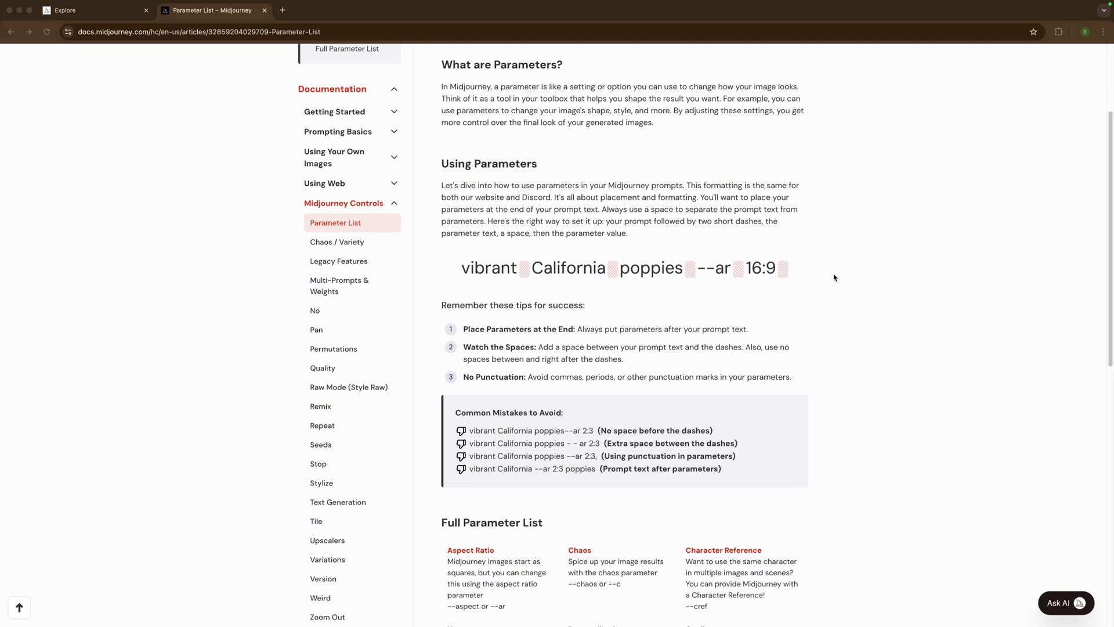
# Step: Review the parameter formatting rules and the Full Parameter List in the documentation
pyautogui.scroll(1, 931, 389)
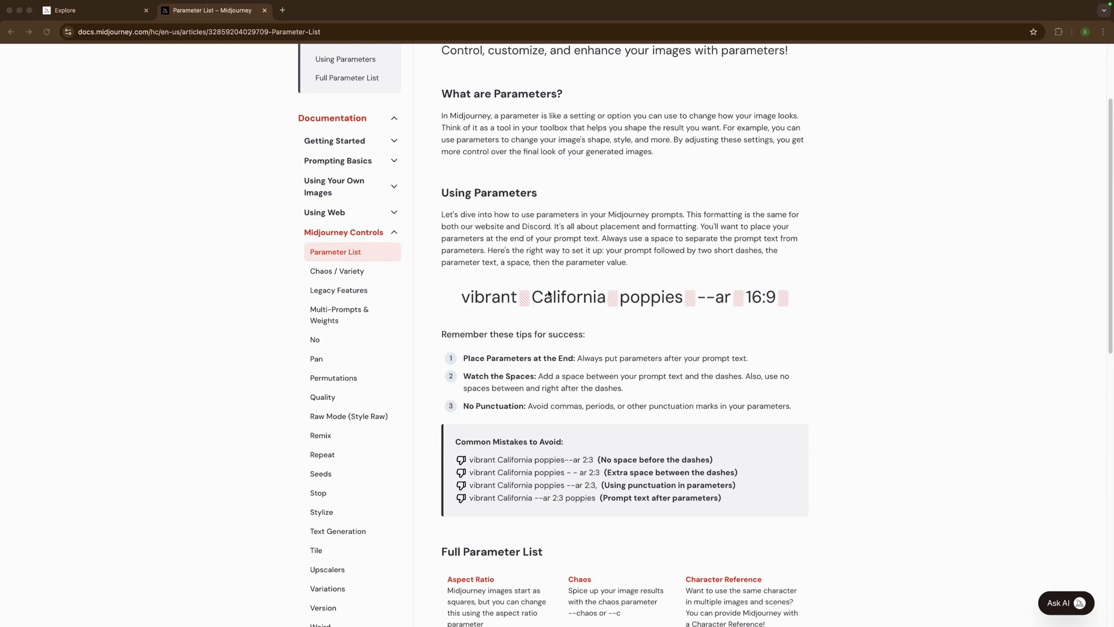
pyautogui.scroll(-6, 667, 342)
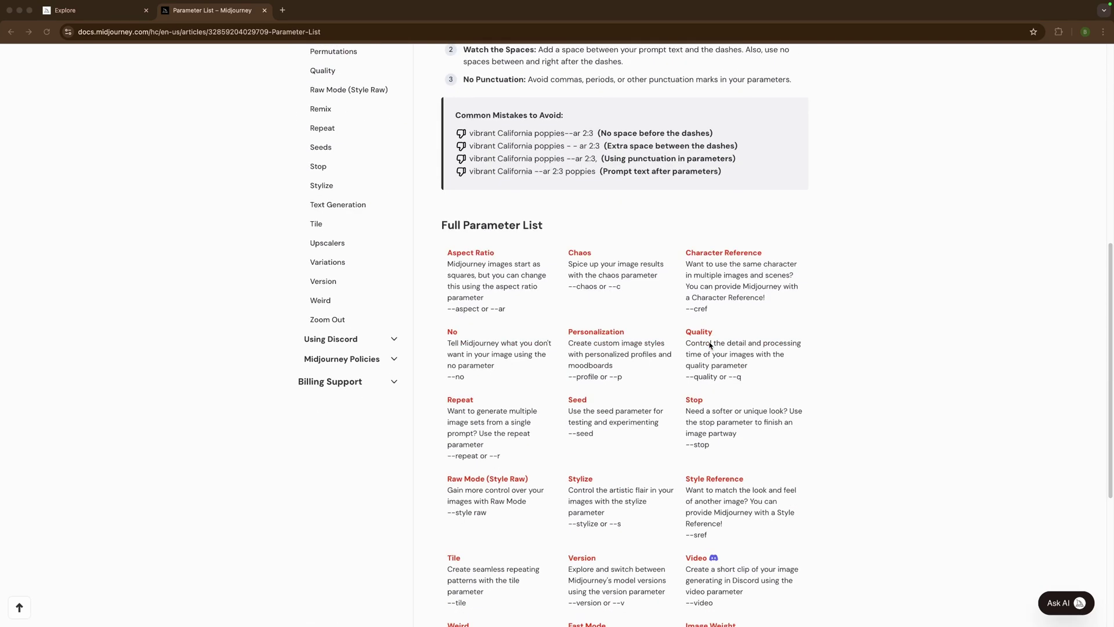
pyautogui.scroll(-1, 893, 333)
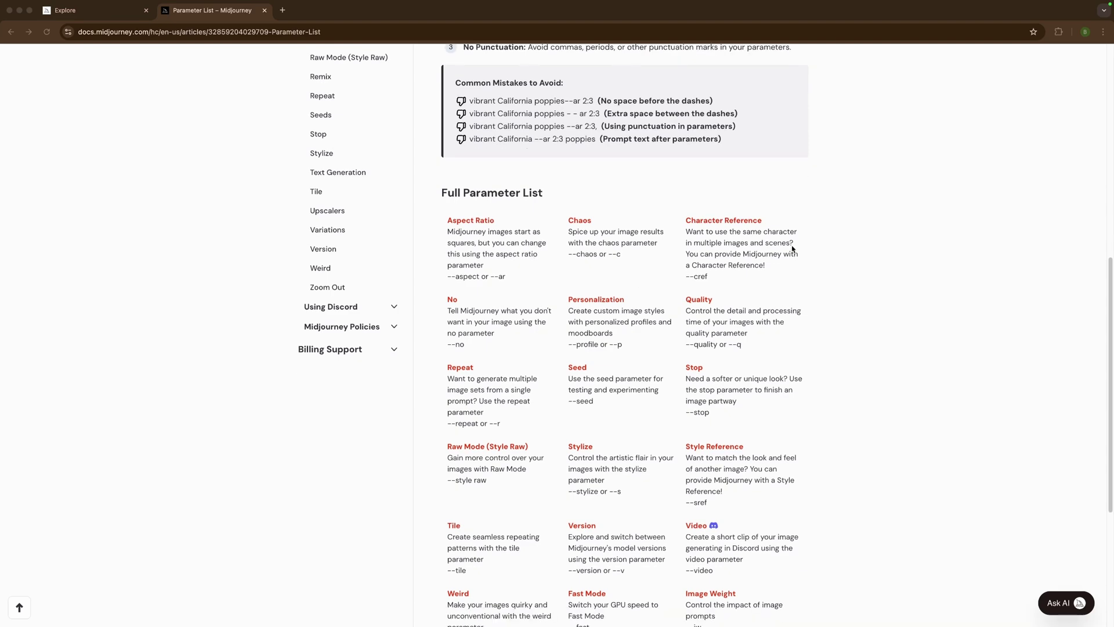
pyautogui.scroll(-2, 892, 274)
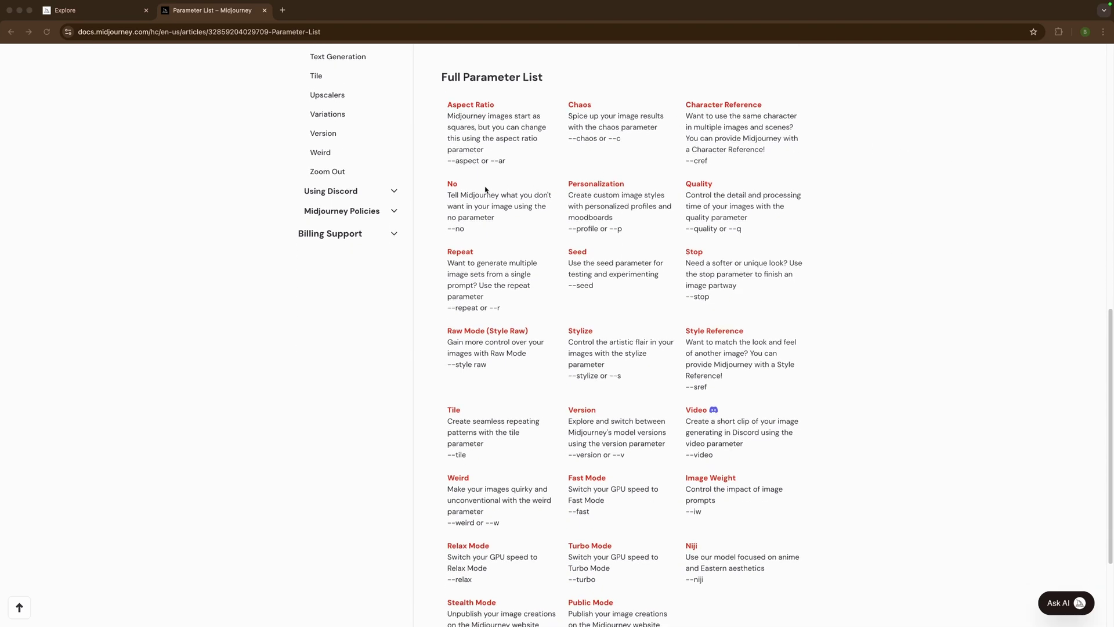
pyautogui.scroll(-2, 515, 363)
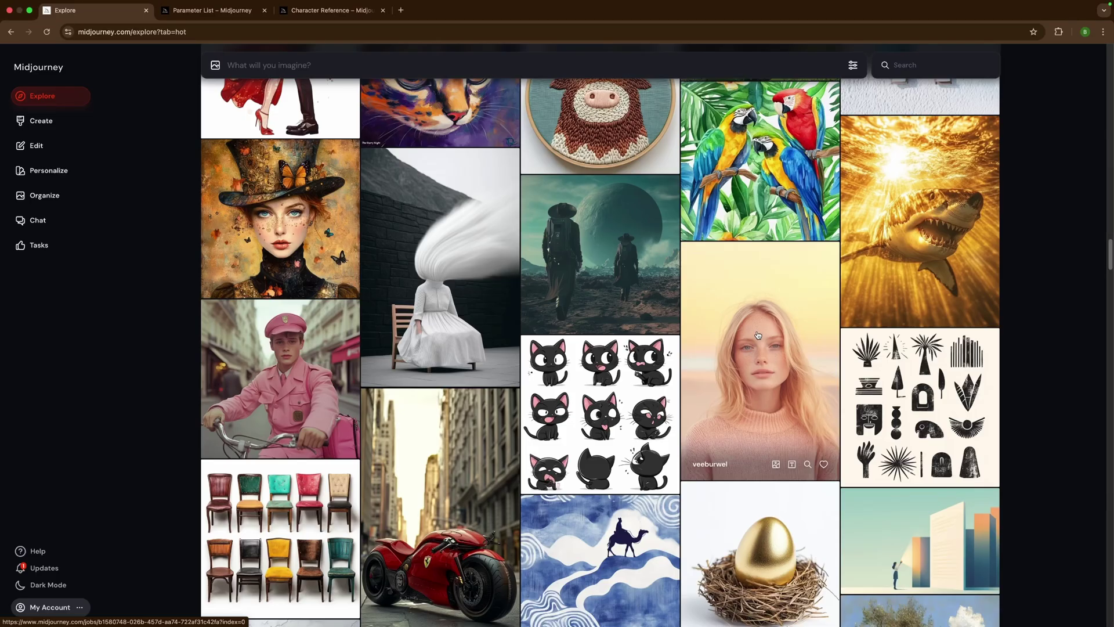
# Step: Find the portrait of the blonde woman in a pink sweater in the Explore feed and add it to the prompt as a character reference
pyautogui.click(61, 96)
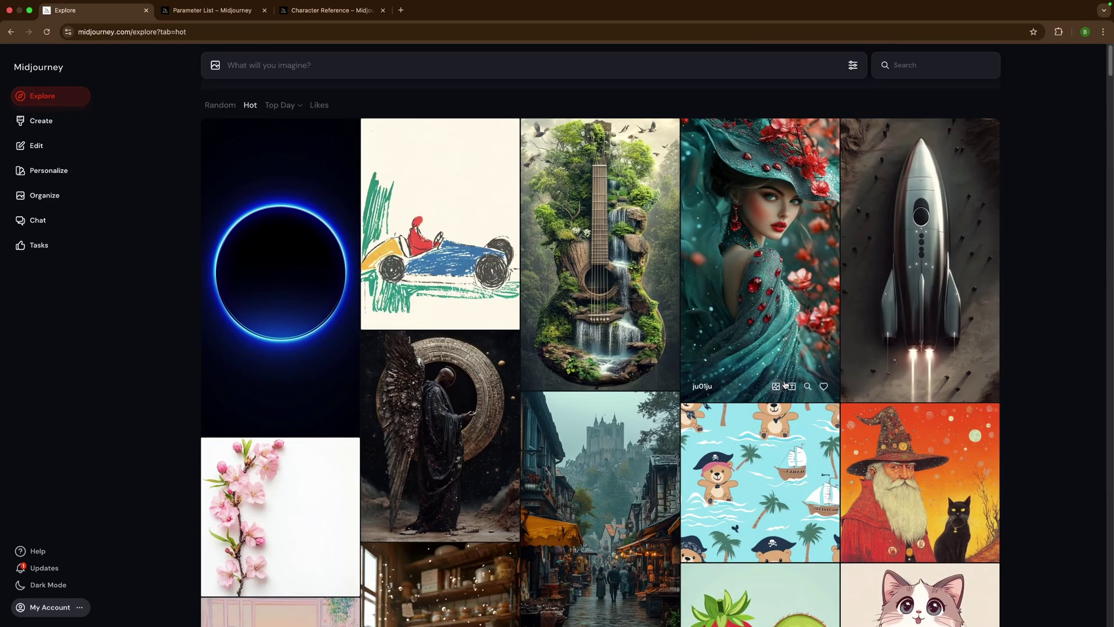
pyautogui.scroll(-20, 601, 334)
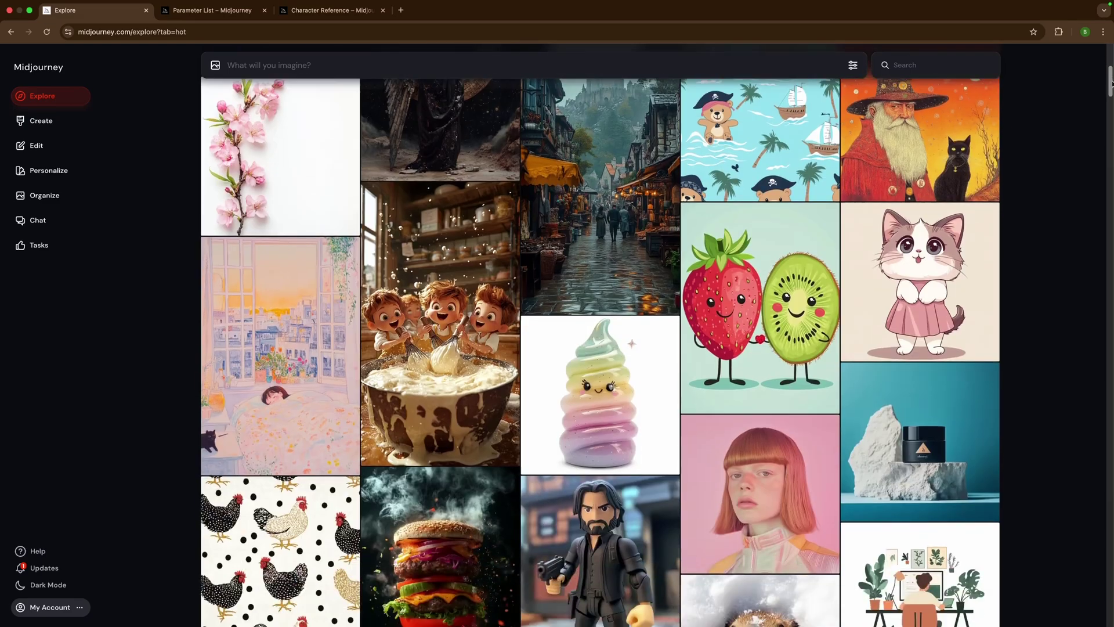
pyautogui.scroll(-12, 601, 335)
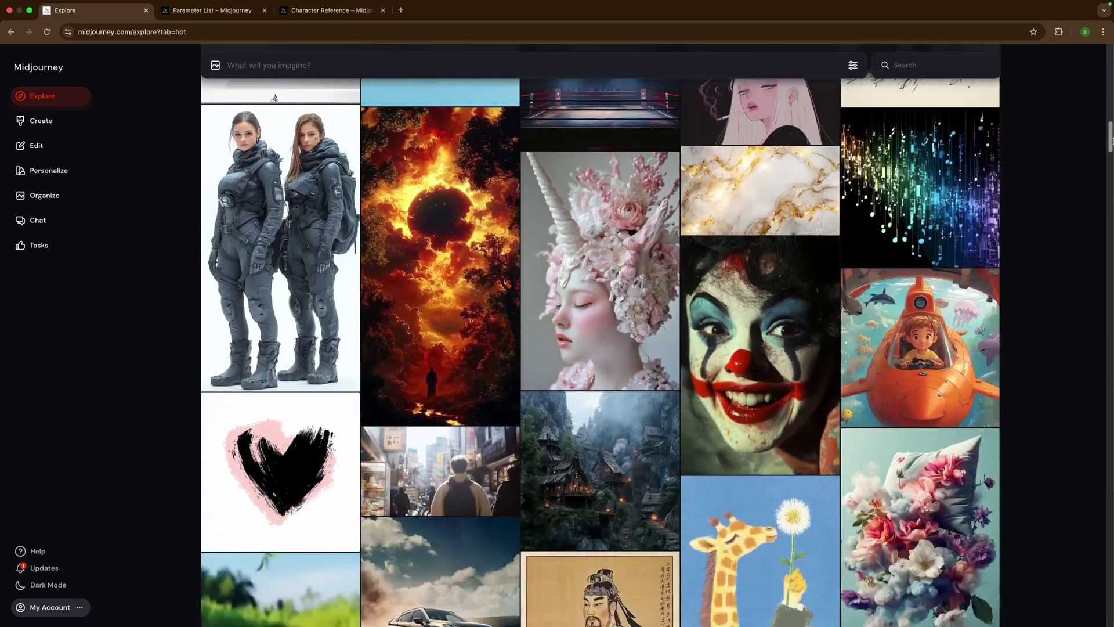
pyautogui.scroll(-12, 601, 335)
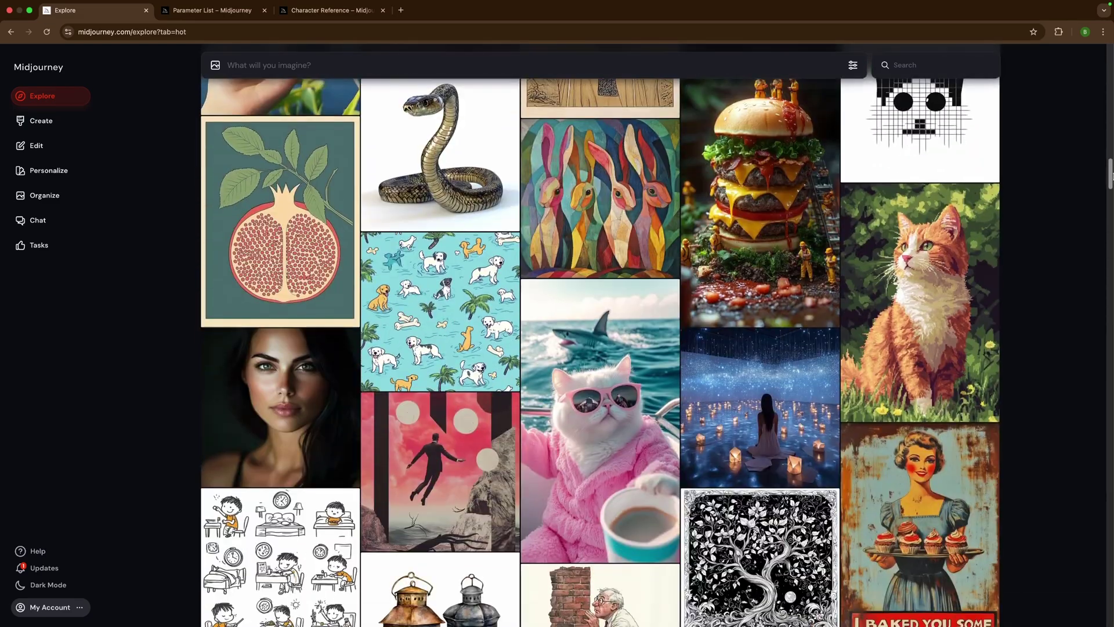
pyautogui.scroll(-6, 767, 292)
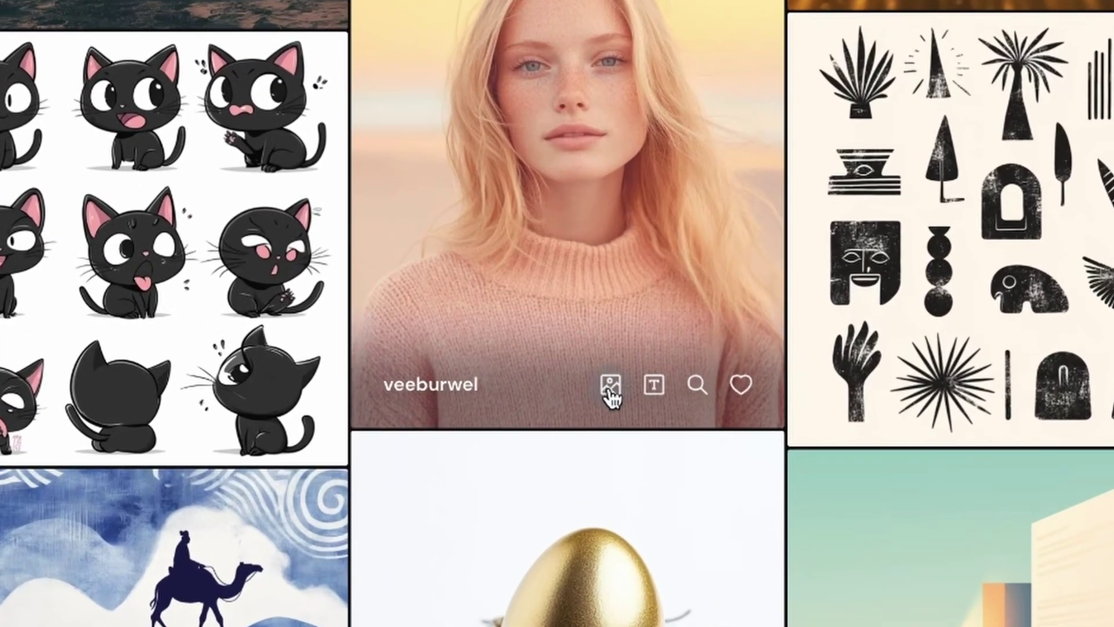
pyautogui.click(610, 386)
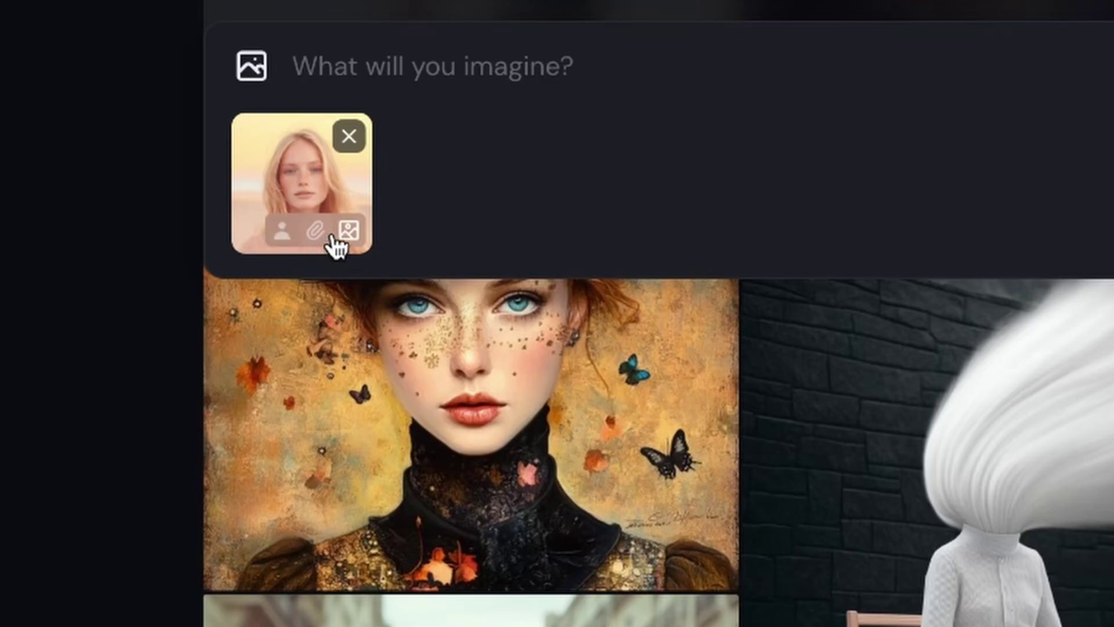
pyautogui.click(281, 239)
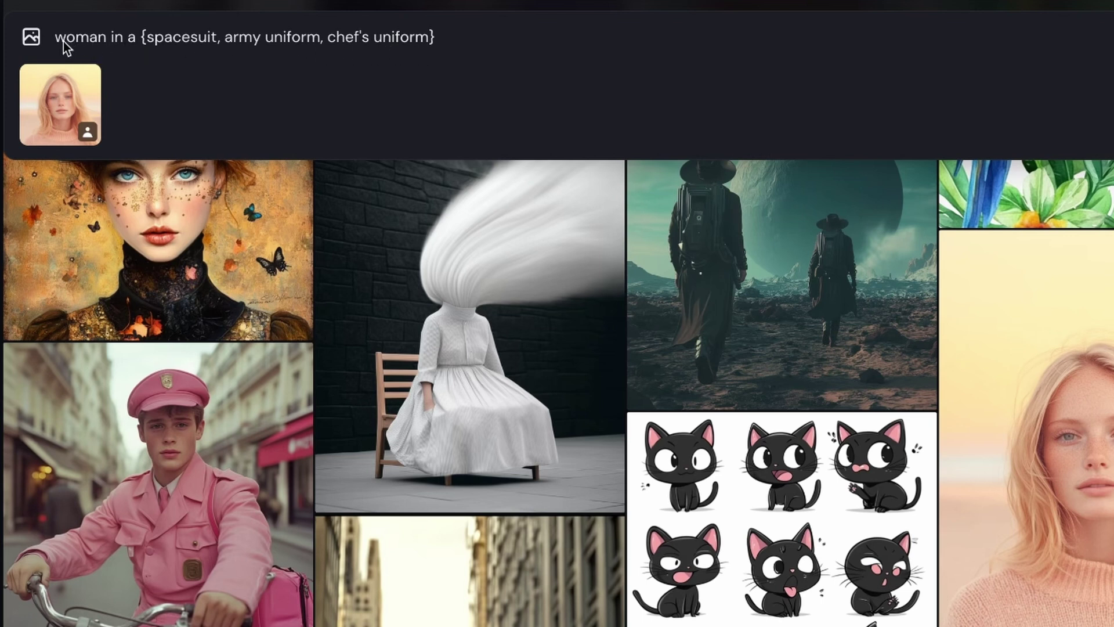
# Step: Generate images from the prompt "woman in a {spacesuit, army uniform, chef's uniform}" using the character reference
pyautogui.moveTo(55, 37); pyautogui.dragTo(138, 41)
pyautogui.click(164, 39)
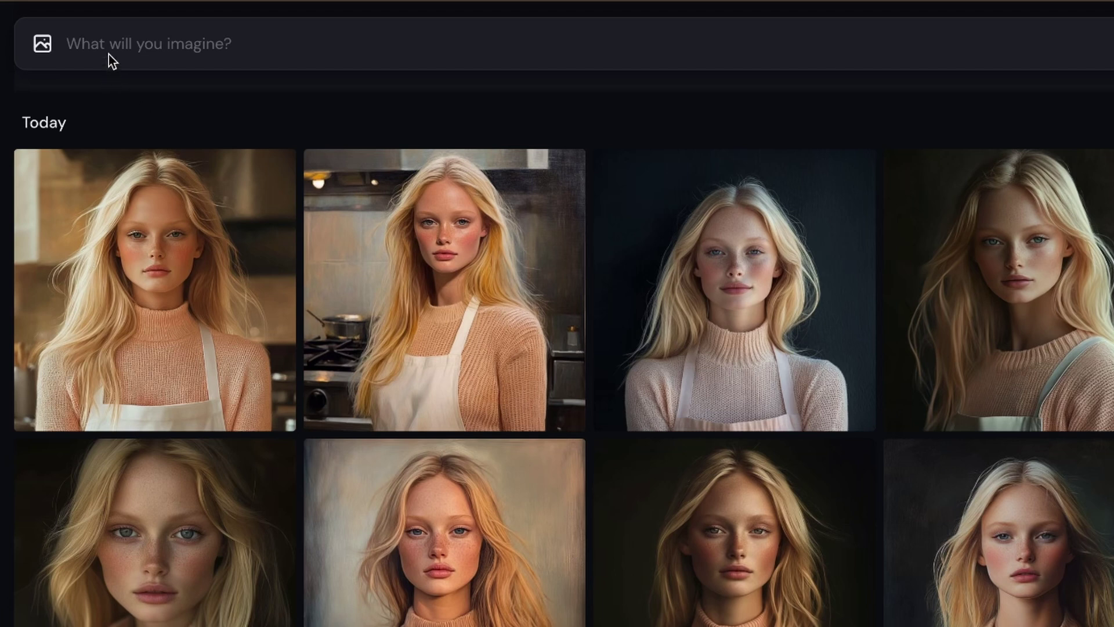
pyautogui.moveTo(760, 248)
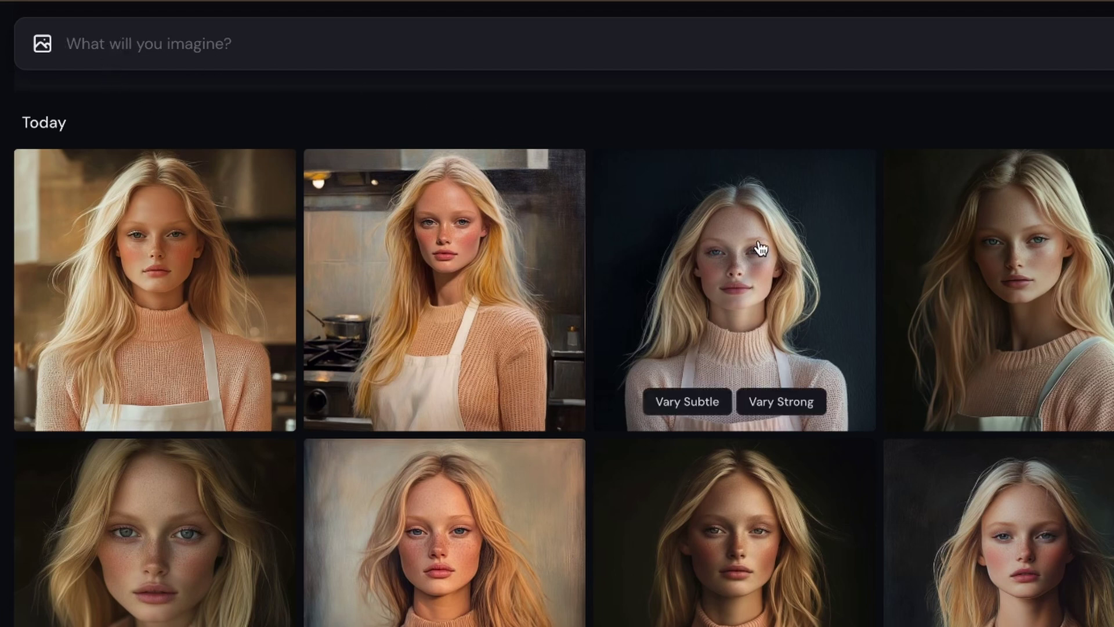
# Step: Enter the prompt "woman in {an army uniform --cw 0, a spacesuit --cw 0}" with the blonde woman's portrait as character reference
pyautogui.click(75, 52)
pyautogui.write('A woman in {an army uniform --cw 0, a spacesuit --cw 0}')
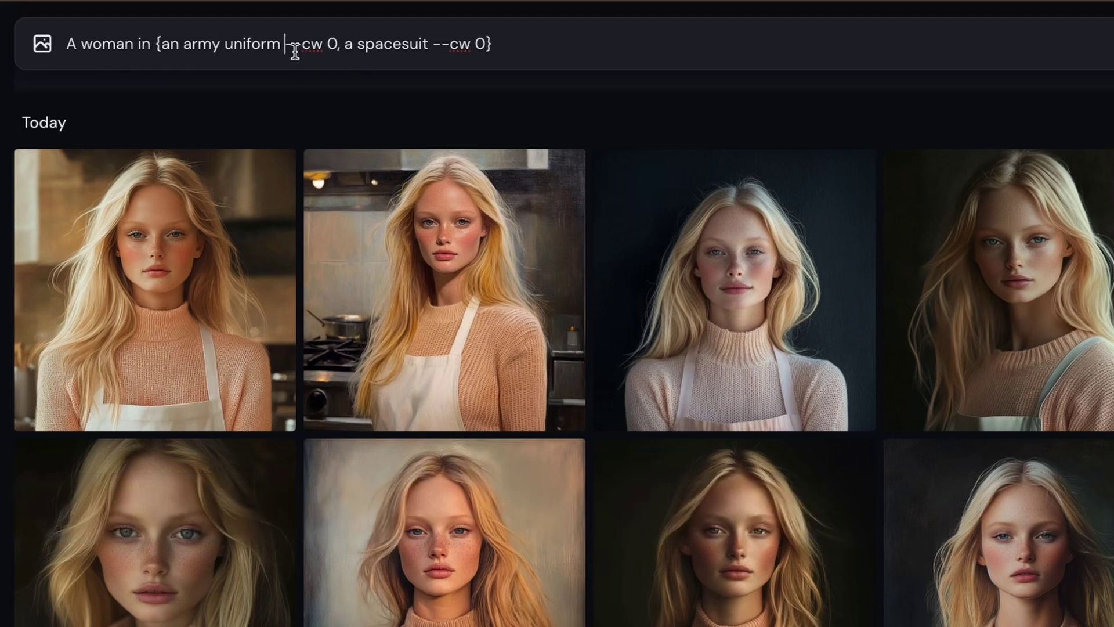
pyautogui.moveTo(302, 48); pyautogui.dragTo(320, 47)
pyautogui.click(321, 50)
pyautogui.moveTo(328, 48); pyautogui.dragTo(337, 48)
pyautogui.click(337, 51)
pyautogui.write(',')
pyautogui.click(330, 46)
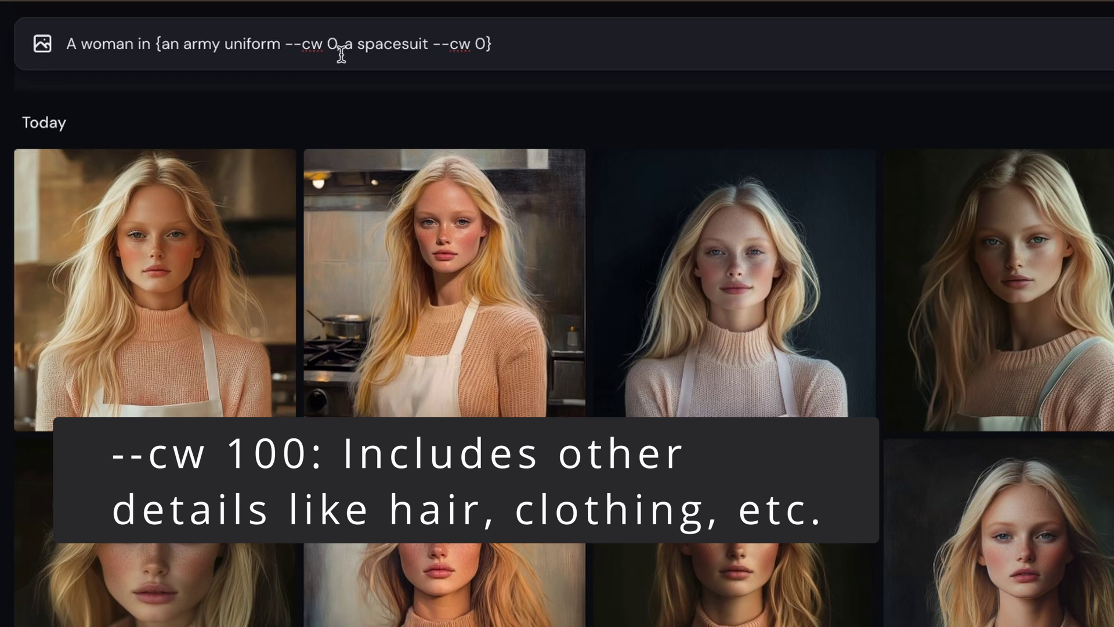
pyautogui.doubleClick(334, 46)
pyautogui.write('0,')
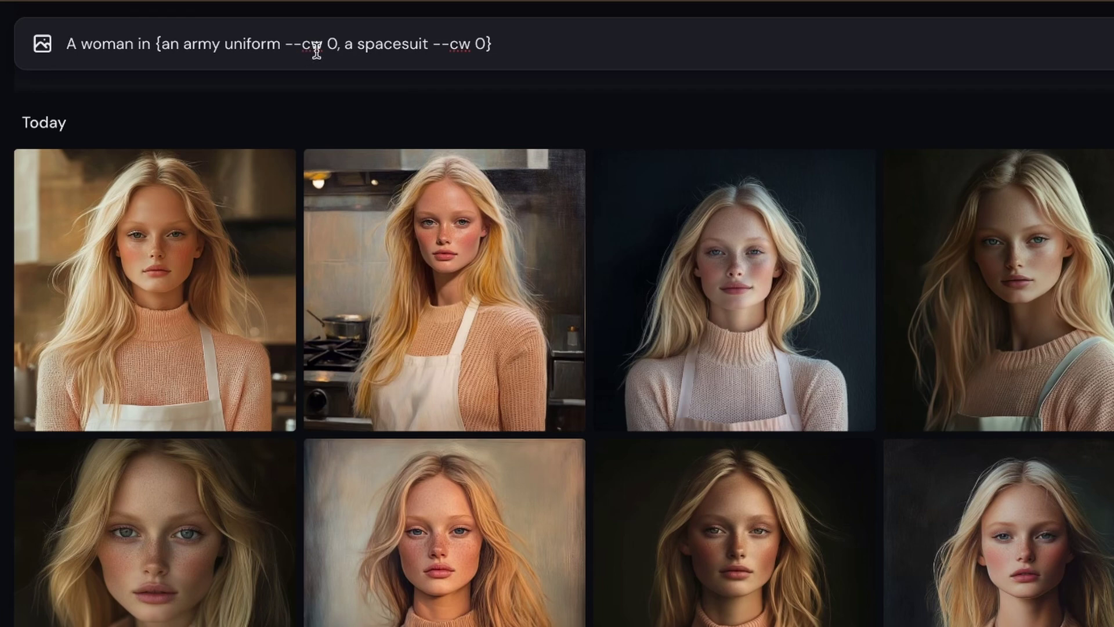
pyautogui.click(530, 47)
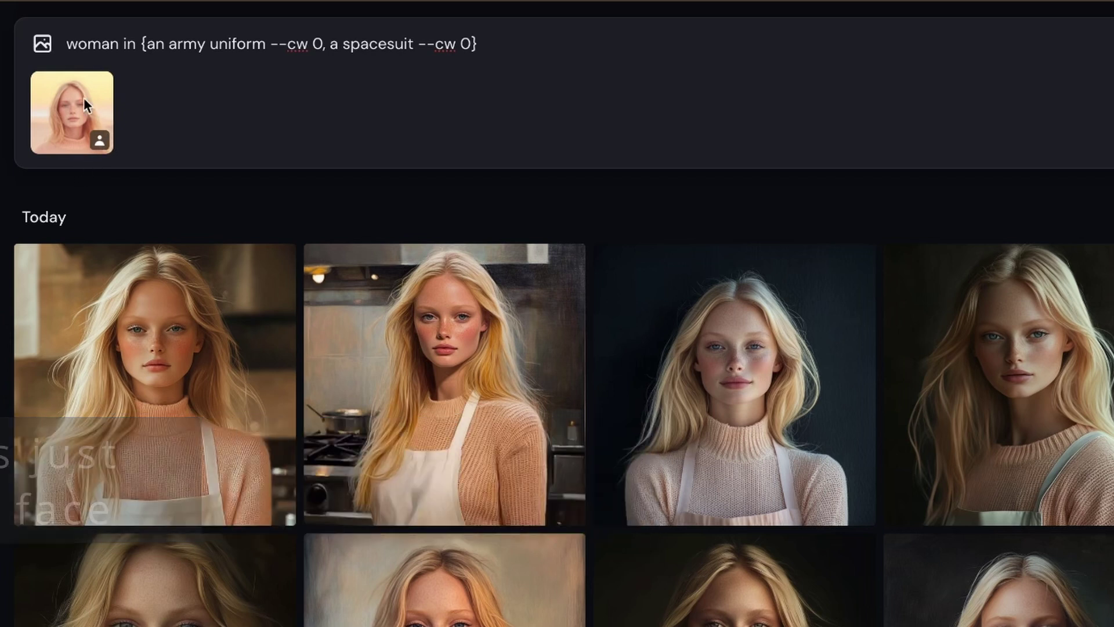
pyautogui.moveTo(100, 148)
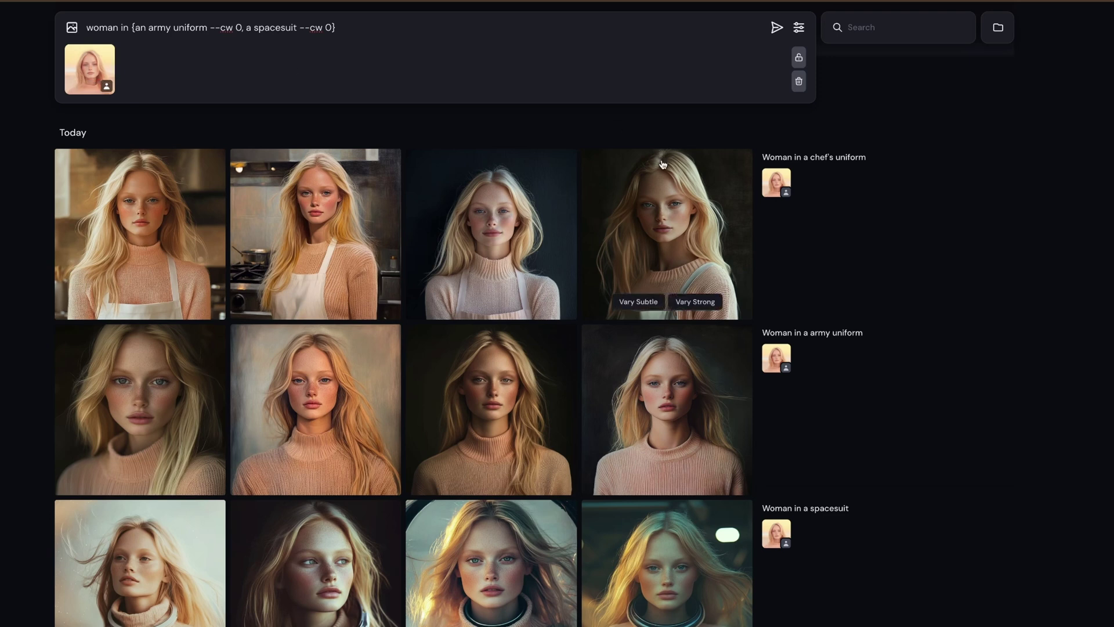
pyautogui.moveTo(777, 363); pyautogui.dragTo(779, 365)
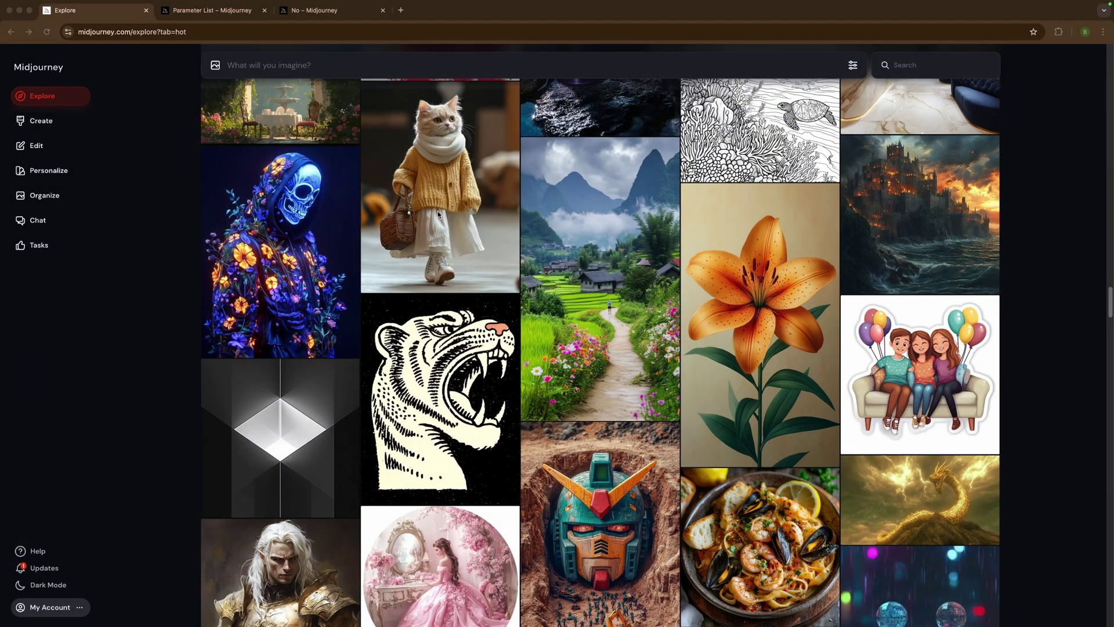
# Step: Find the neon skull figure covered in flowers in the Explore feed and add it to the prompt as a style reference
pyautogui.scroll(8, 439, 218)
pyautogui.scroll(-3, 439, 217)
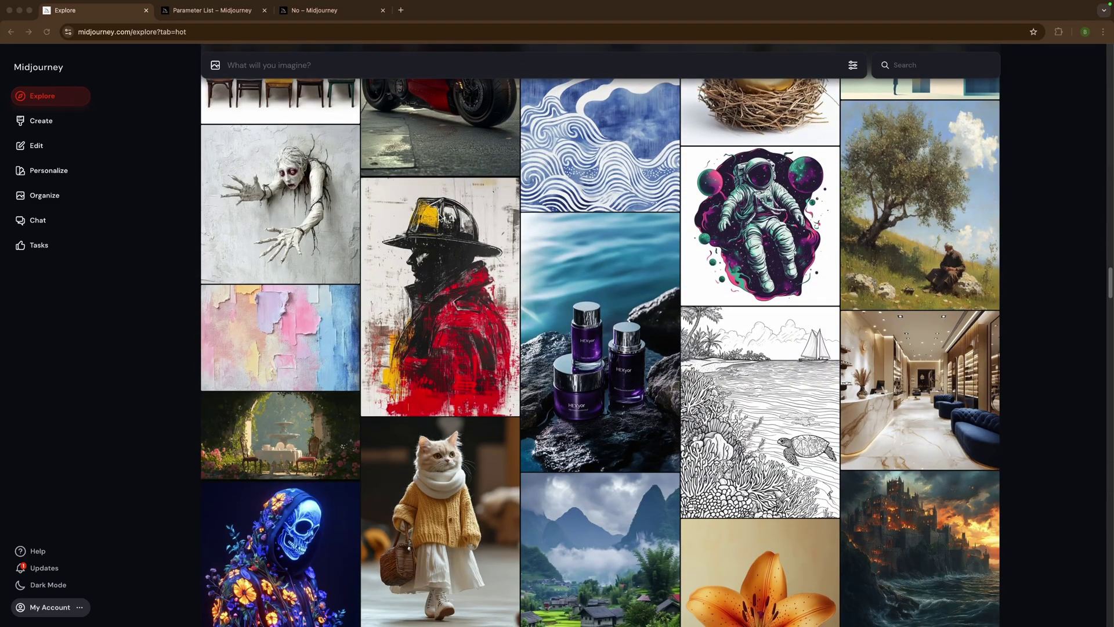
pyautogui.scroll(-6, 441, 218)
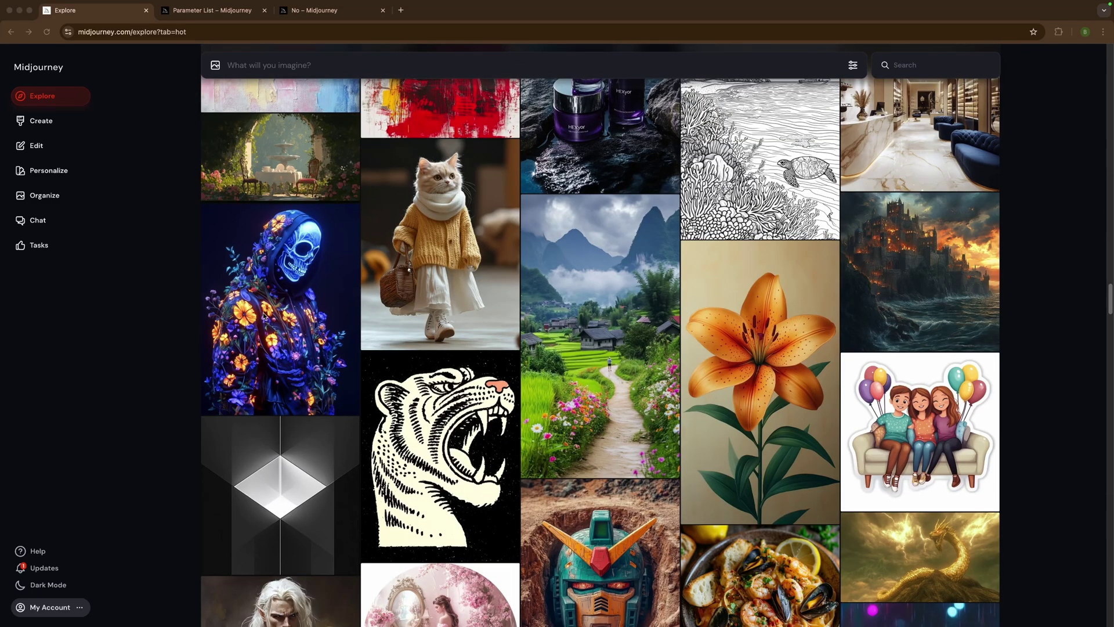
pyautogui.moveTo(264, 316)
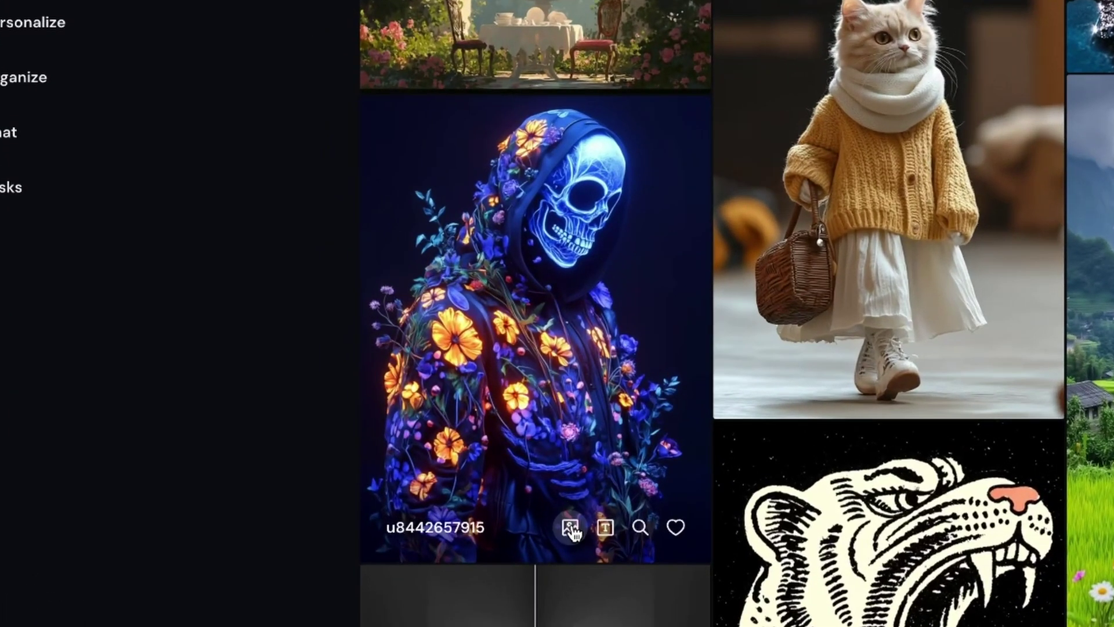
pyautogui.click(572, 530)
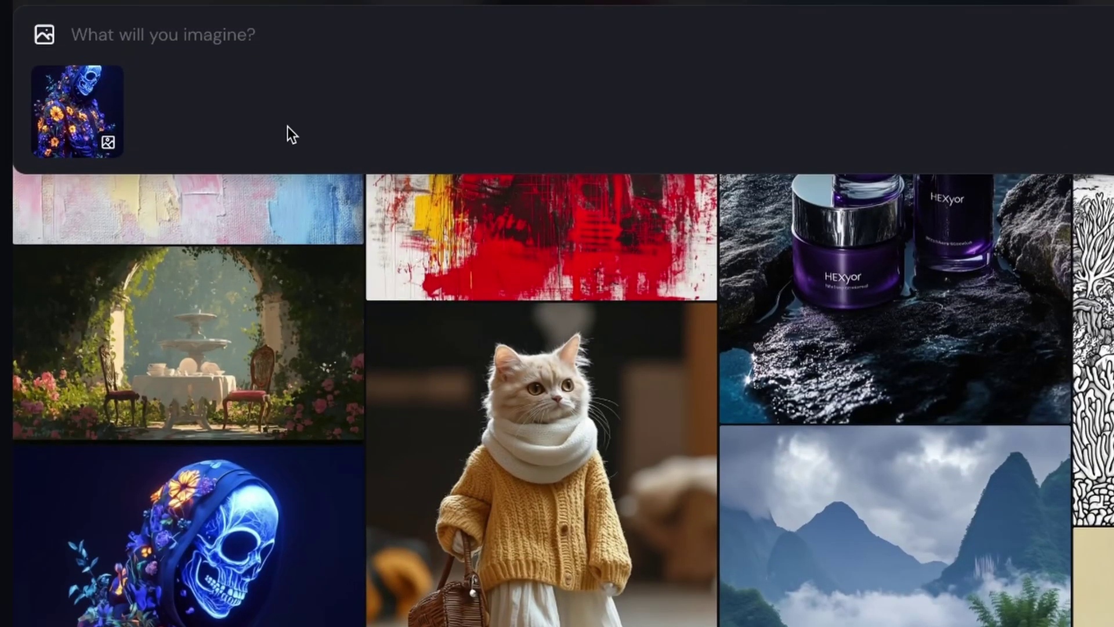
pyautogui.moveTo(111, 87)
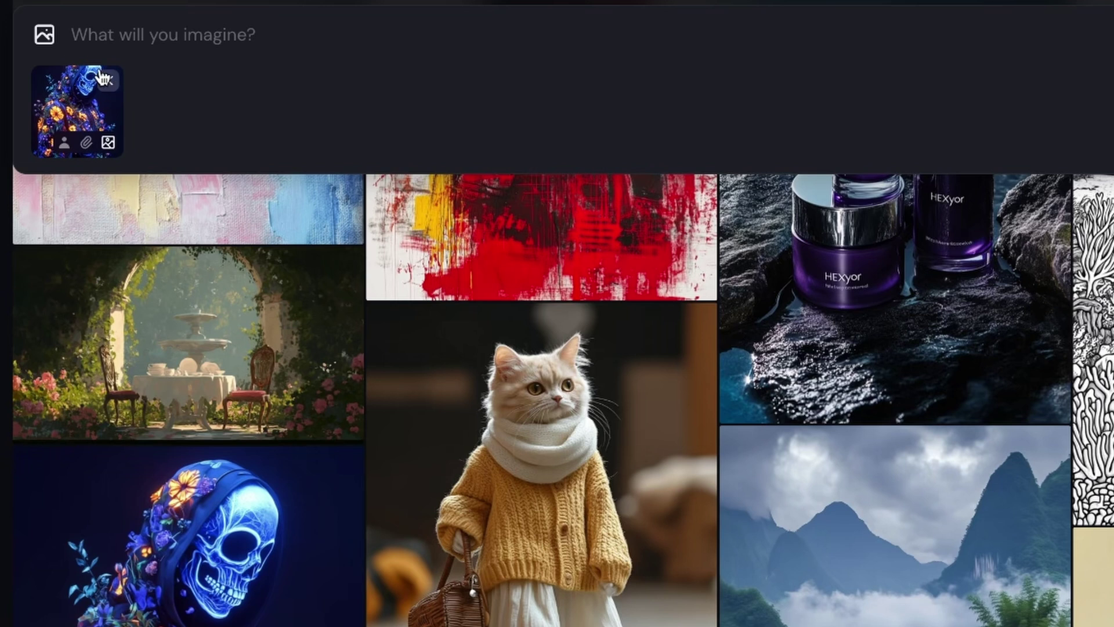
pyautogui.click(87, 144)
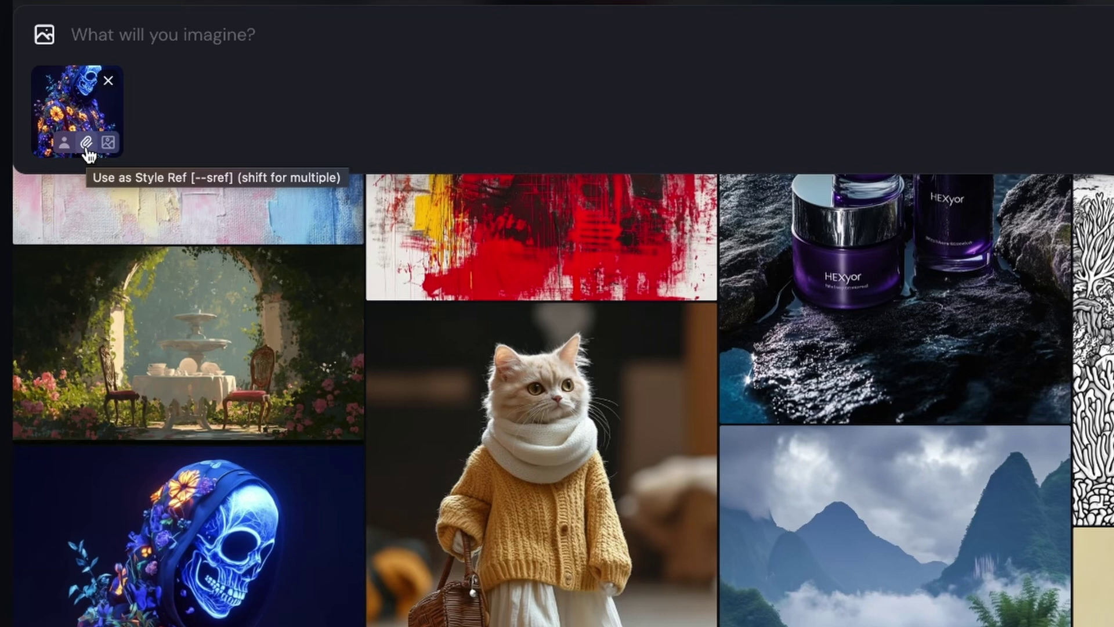
pyautogui.click(87, 145)
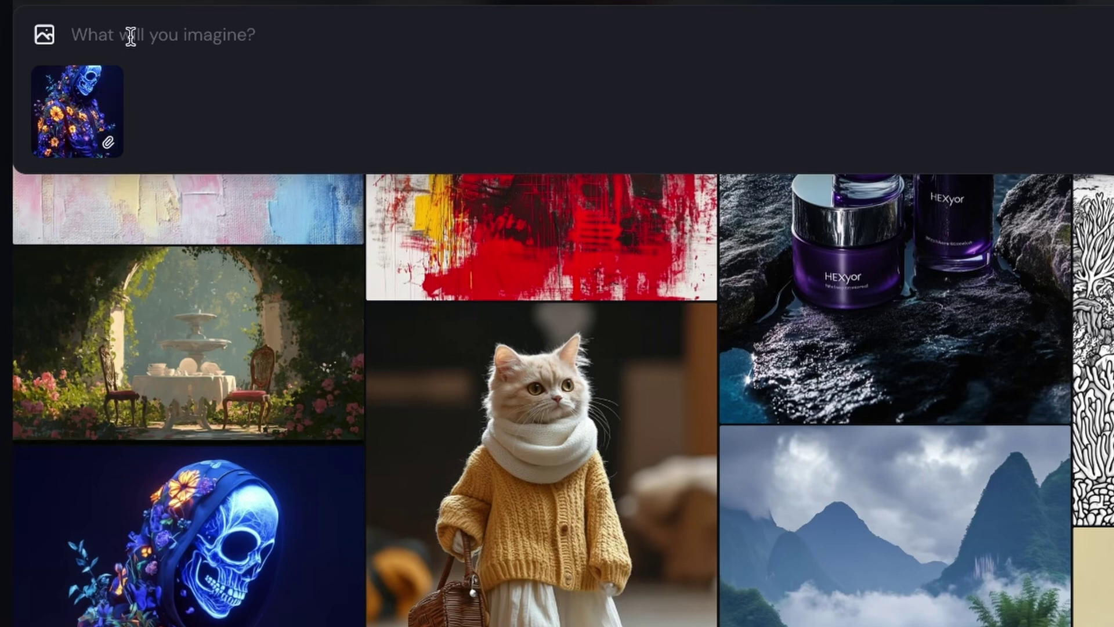
# Step: Generate images from the prompt "ford mustang" with the style reference and open the result showing the car from behind
pyautogui.write('ford mustang')
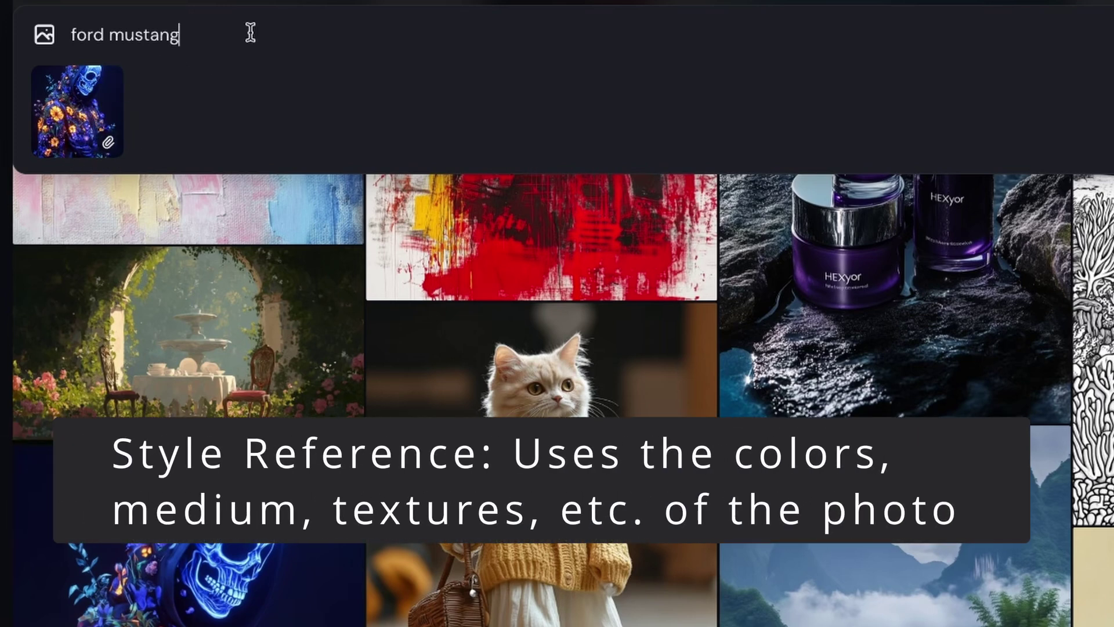
pyautogui.moveTo(104, 111)
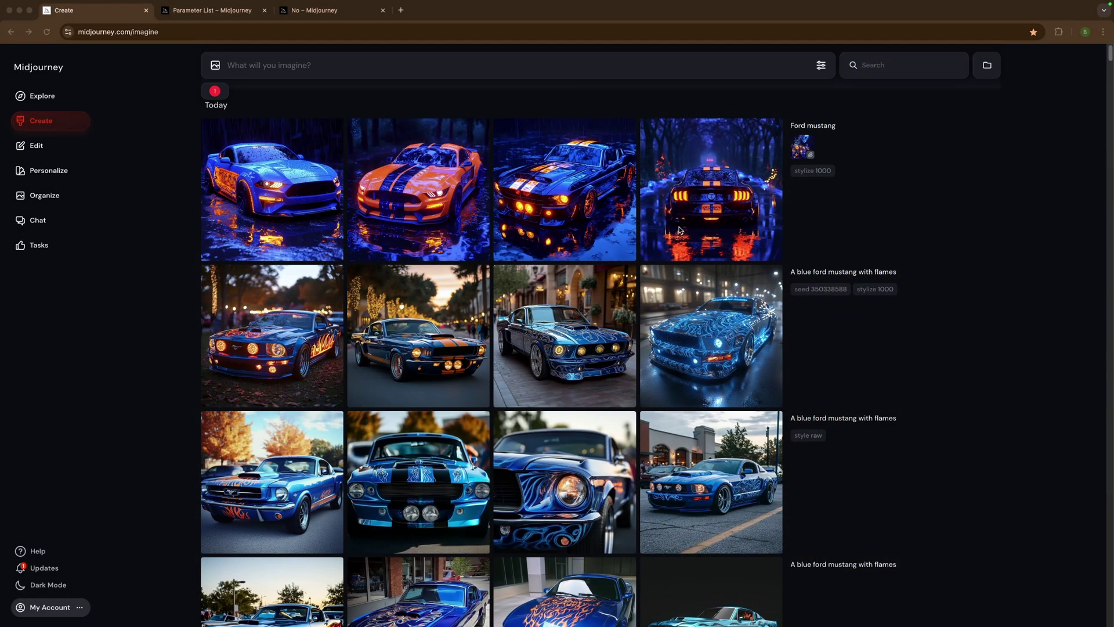
pyautogui.click(683, 214)
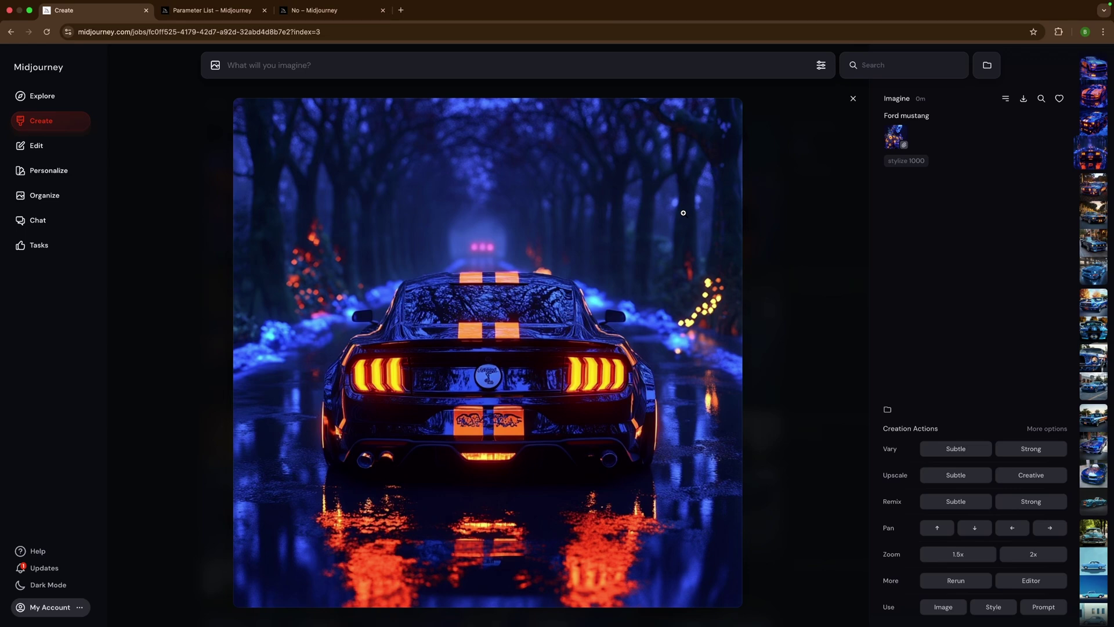
pyautogui.hscroll(-5, 682, 213)
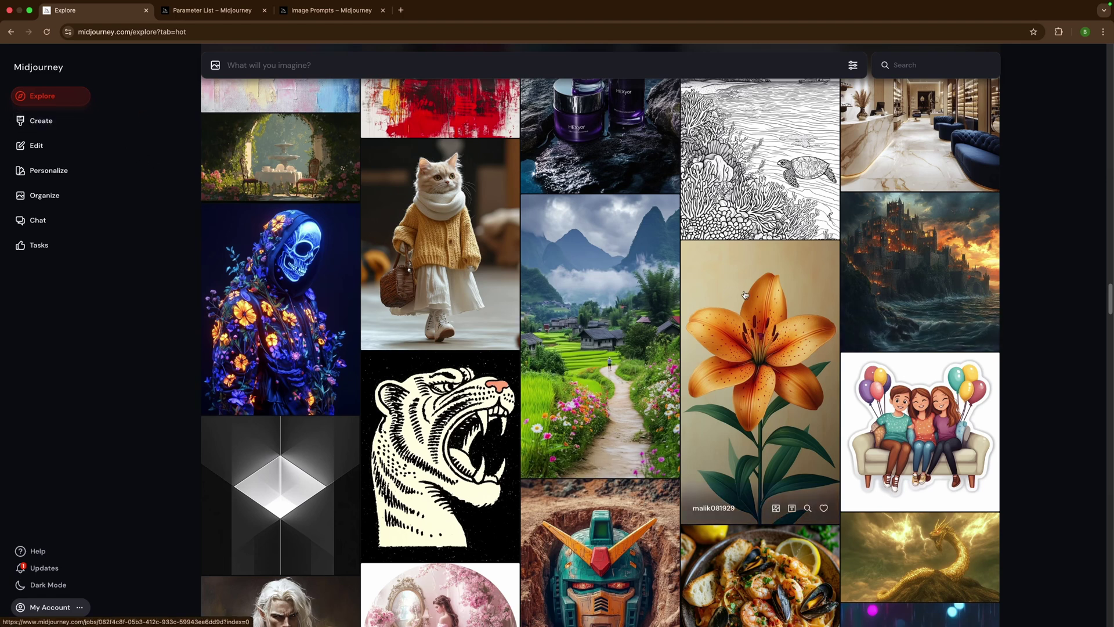
# Step: View the burning seaside castle image from the Explore feed at full size and add it to the prompt as an image prompt
pyautogui.click(910, 265)
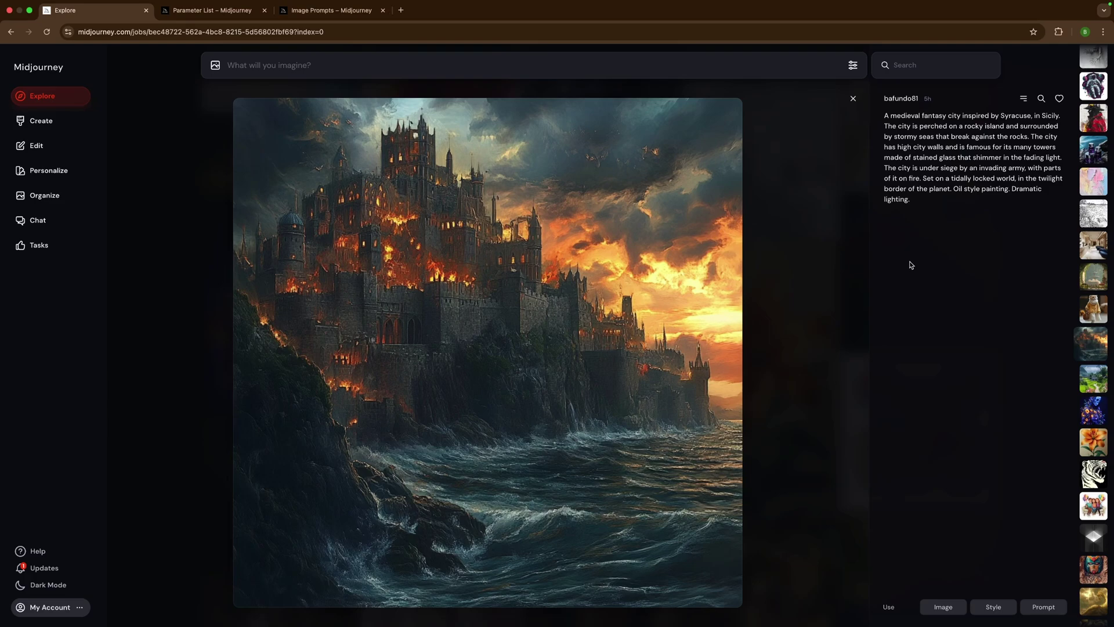
pyautogui.click(853, 98)
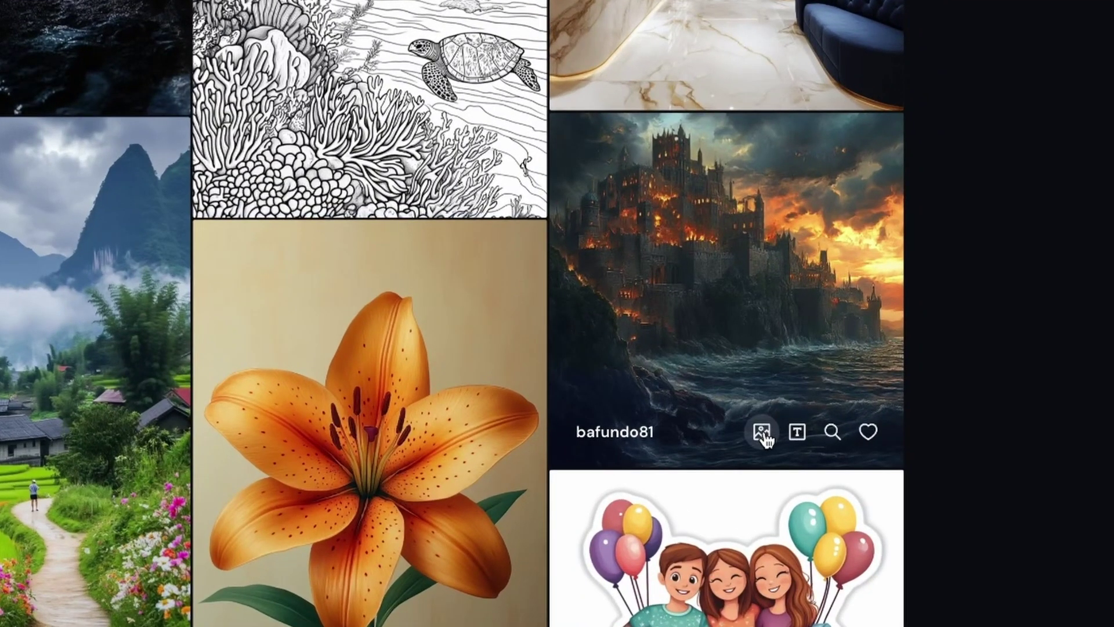
pyautogui.click(762, 432)
pyautogui.moveTo(139, 150)
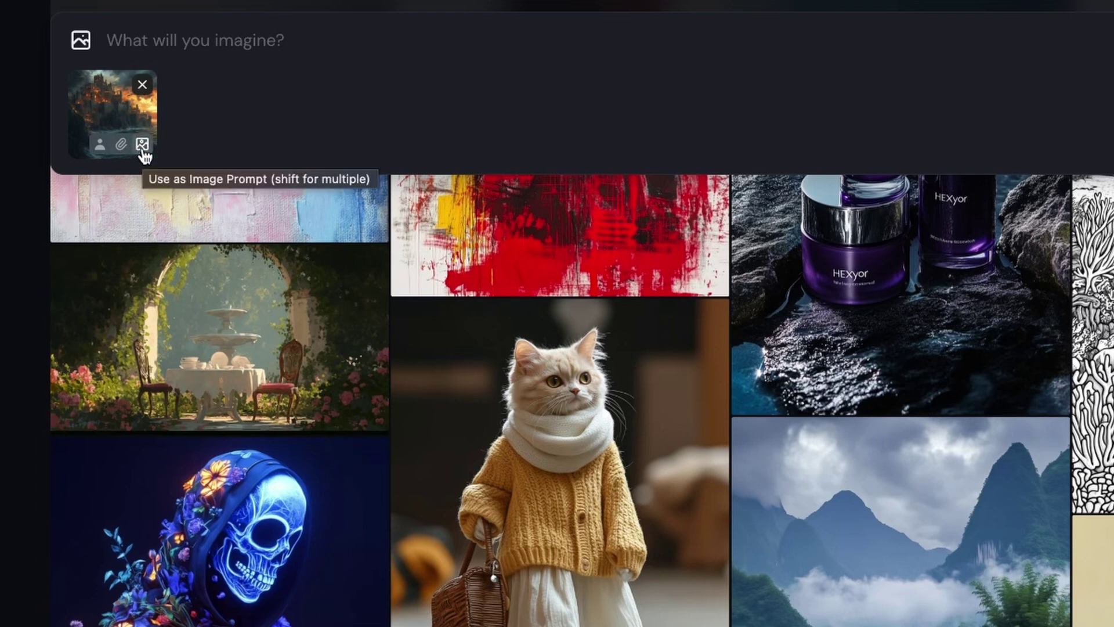
pyautogui.click(142, 145)
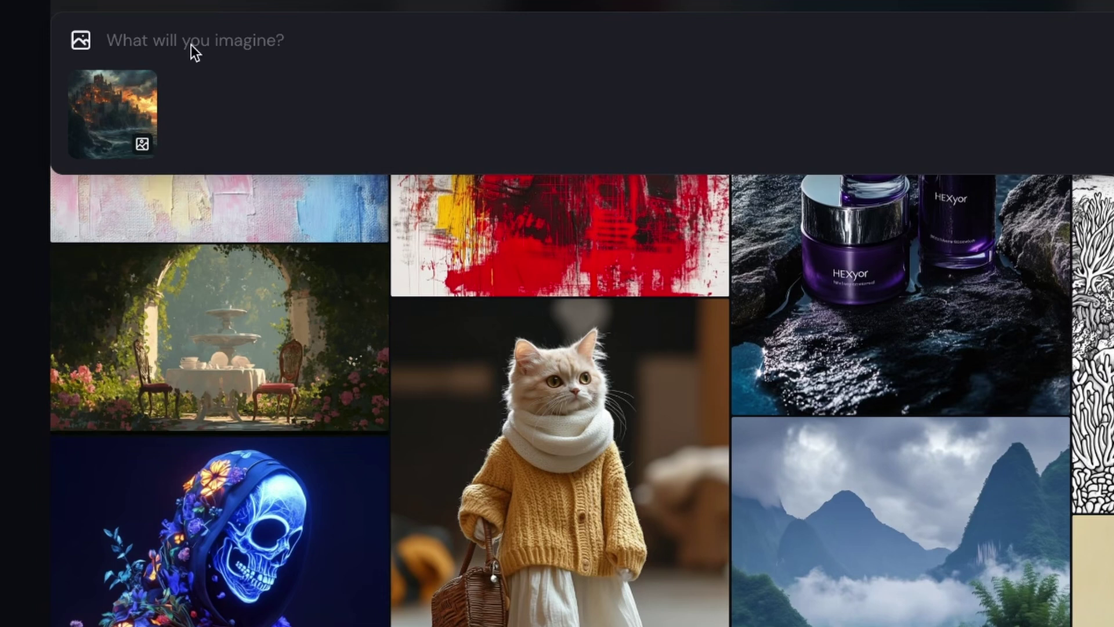
# Step: Enter the prompt "frigates firing cannon balls at a medieval castle {--iw 0, --iw 3}" with the burning castle as image prompt
pyautogui.click(188, 43)
pyautogui.write('frigates firing cannon balls at a medieval castle')
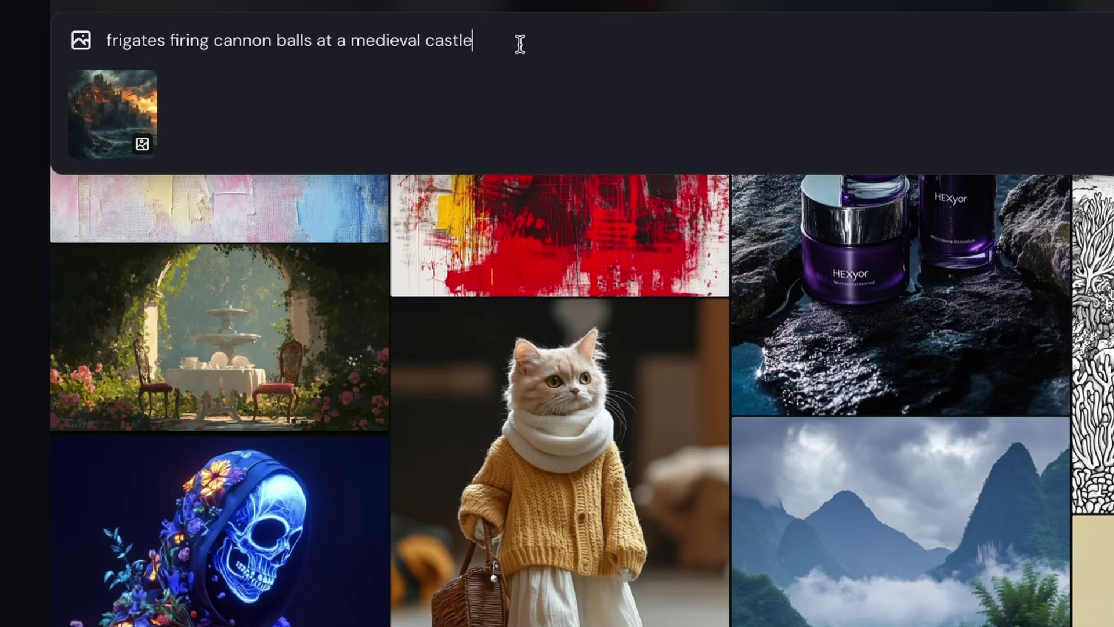
pyautogui.moveTo(139, 108)
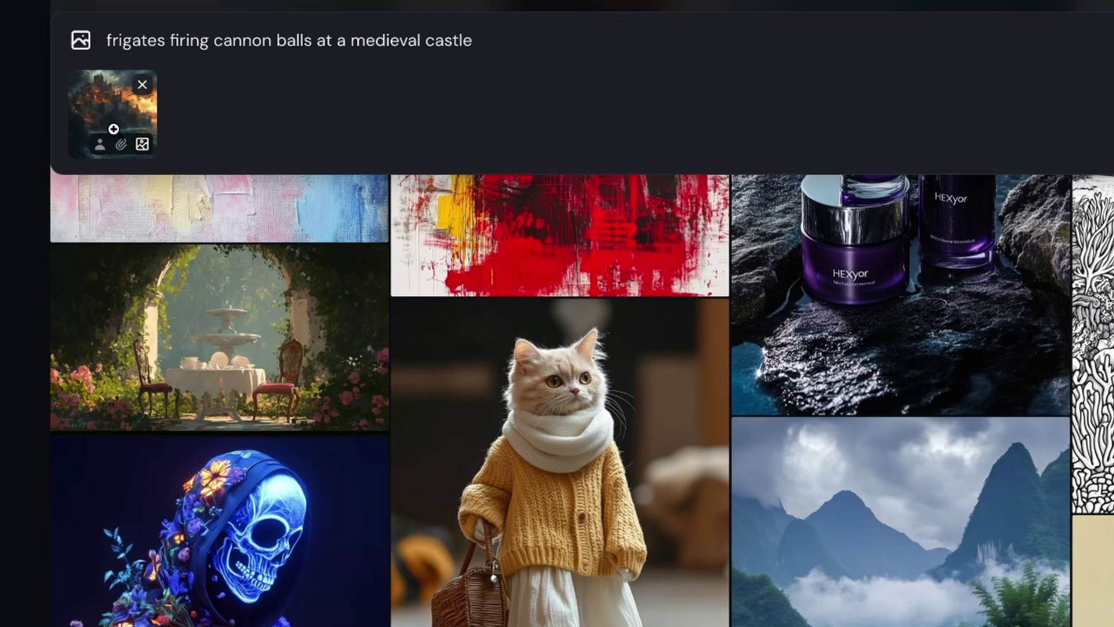
pyautogui.click(523, 47)
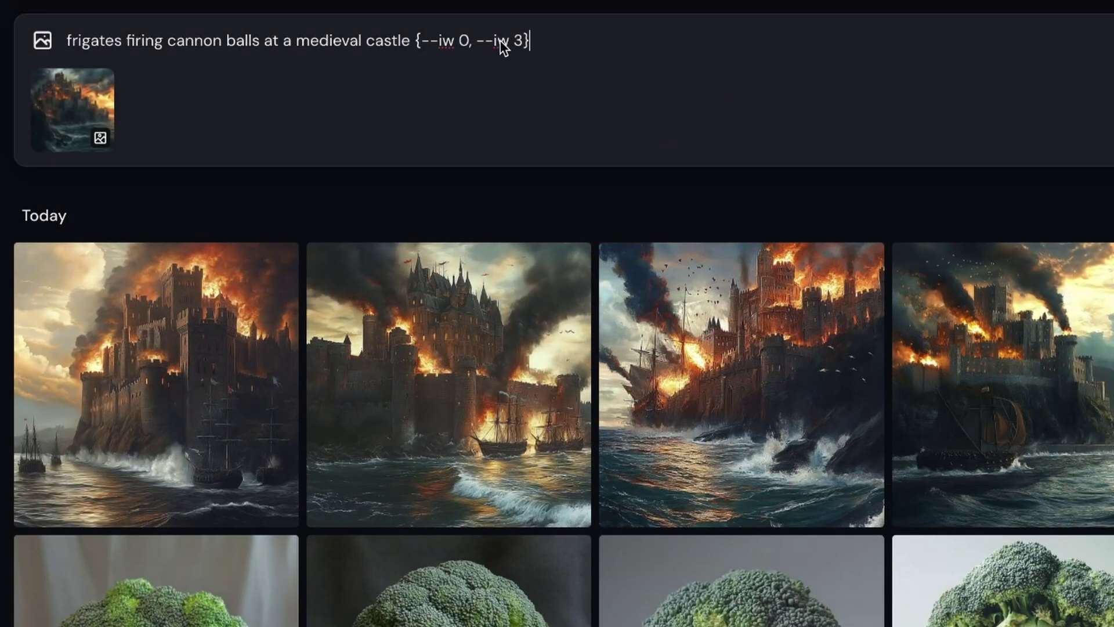
pyautogui.click(430, 45)
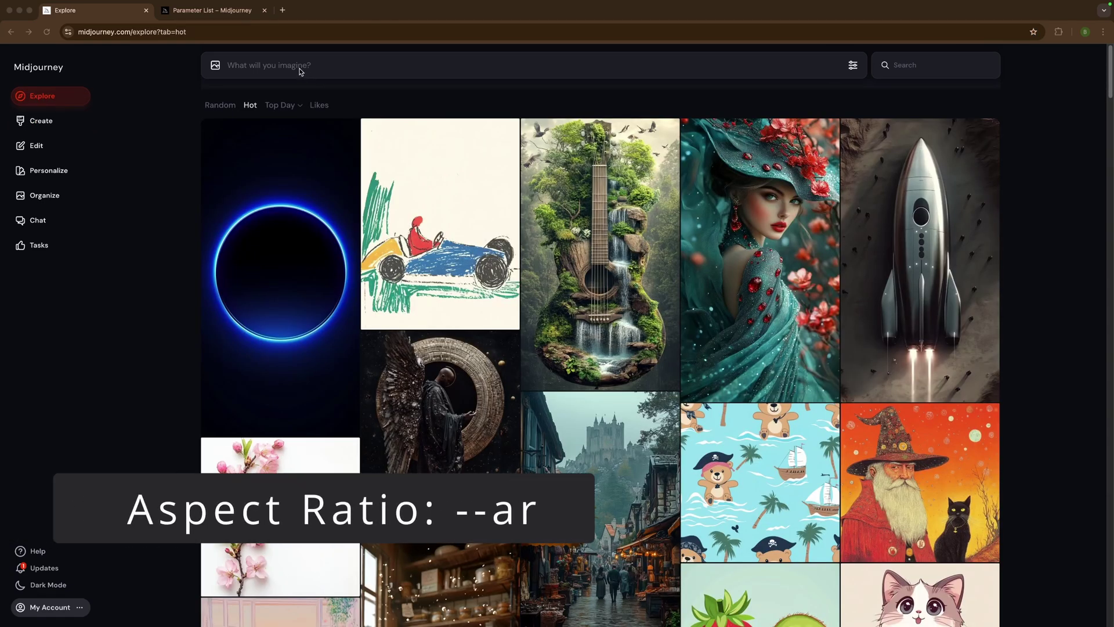
# Step: Open the generation settings and switch the image size to Portrait, Square and back to Landscape
pyautogui.click(299, 70)
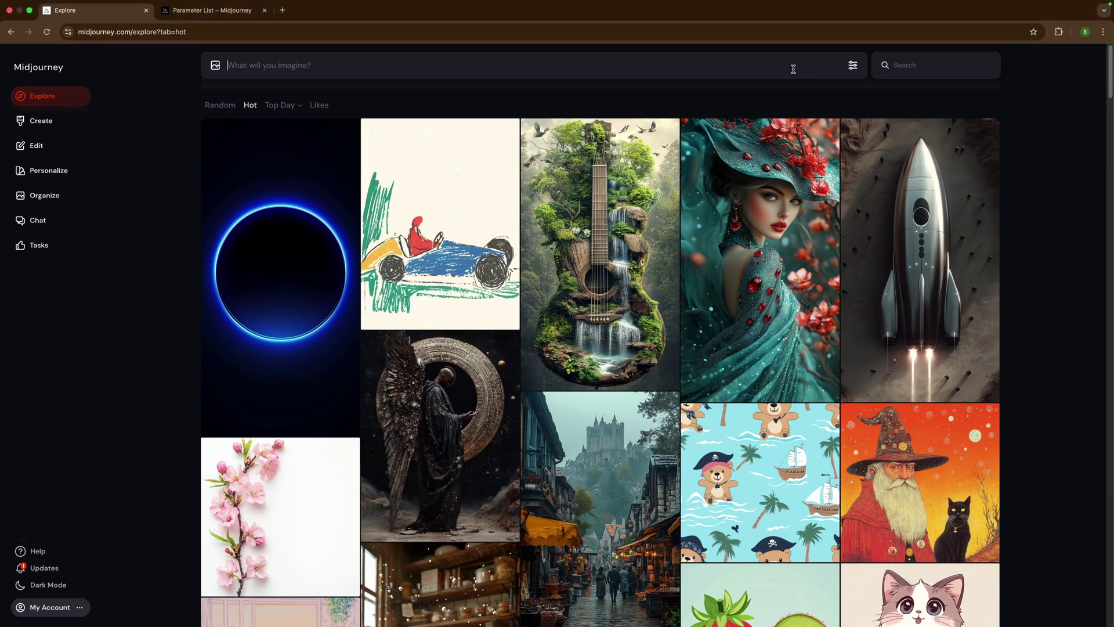
pyautogui.click(848, 67)
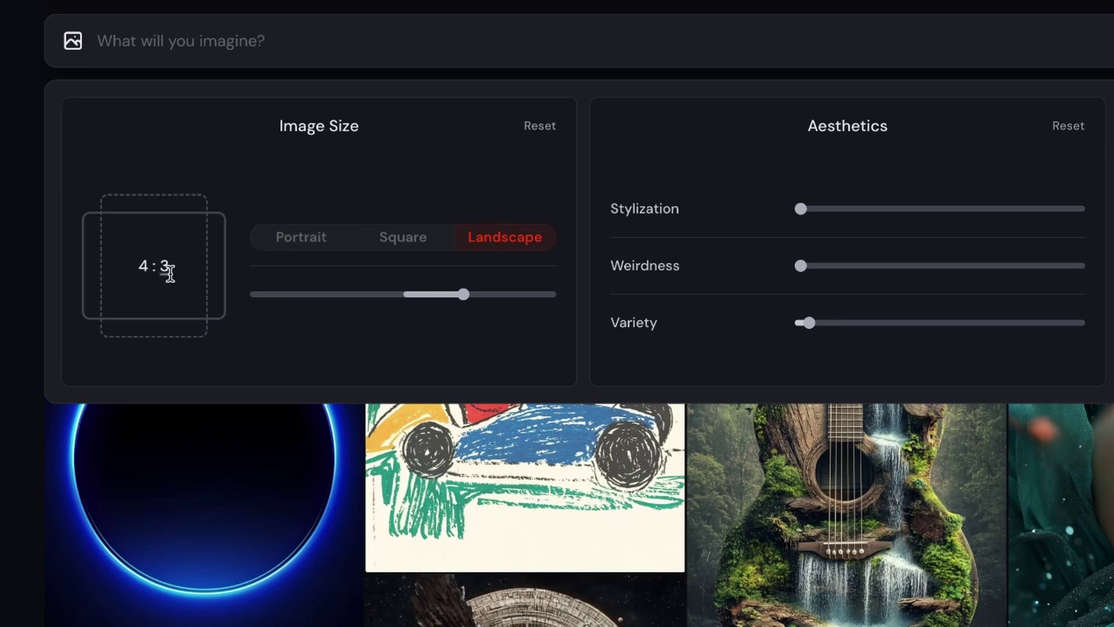
pyautogui.click(283, 250)
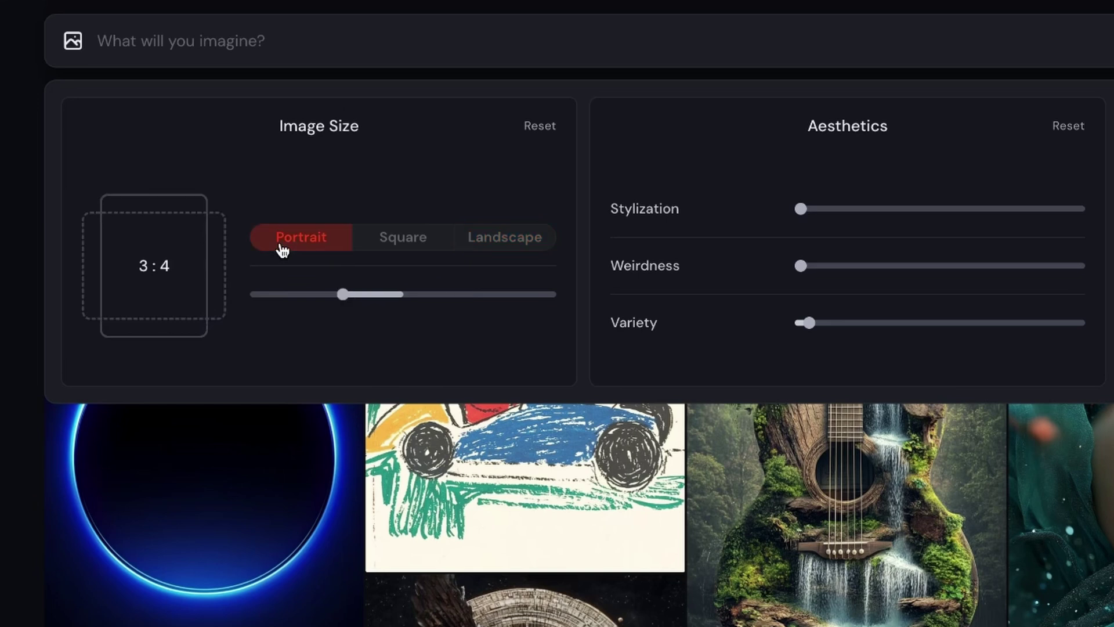
pyautogui.click(397, 248)
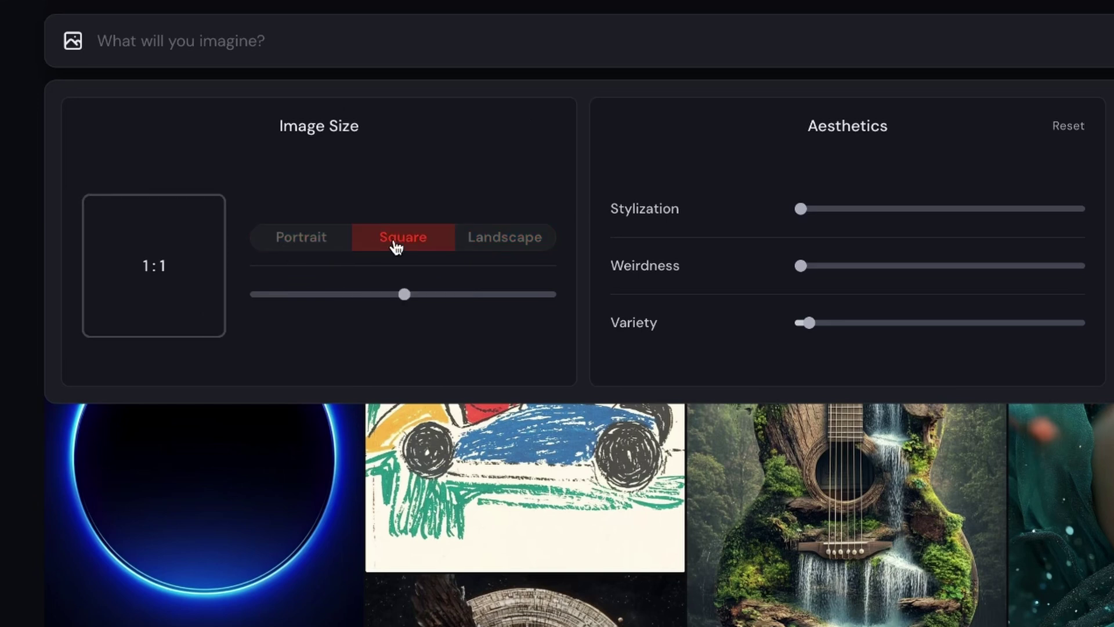
pyautogui.click(486, 246)
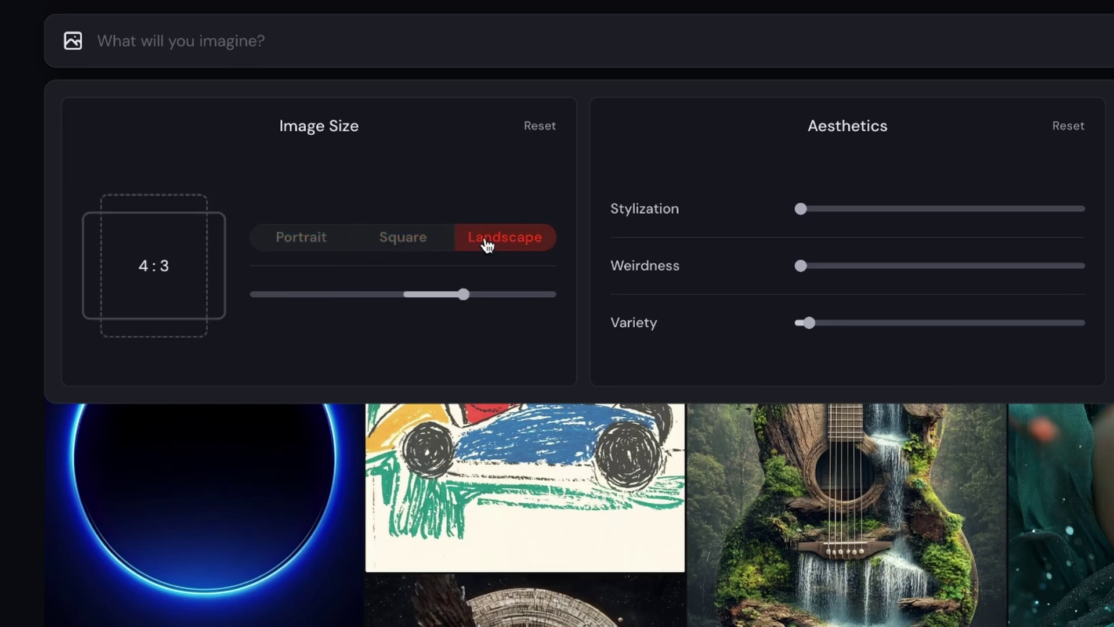
# Step: Set a custom image aspect ratio of 2:6 and adjust it to 2:3
pyautogui.click(149, 265)
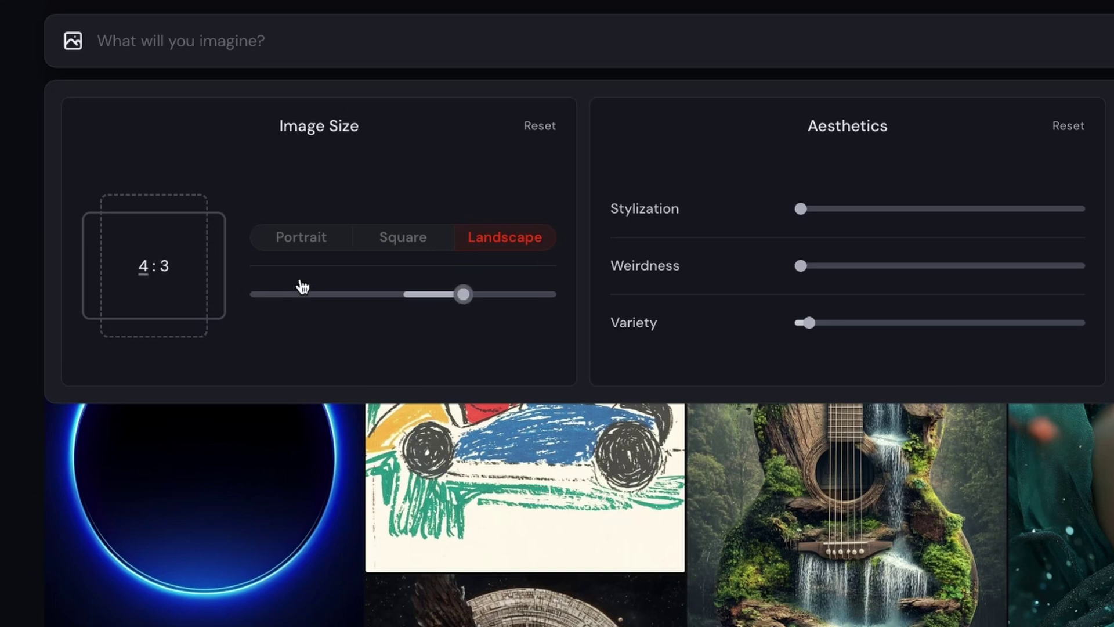
pyautogui.press('BackSpace')
pyautogui.write('2')
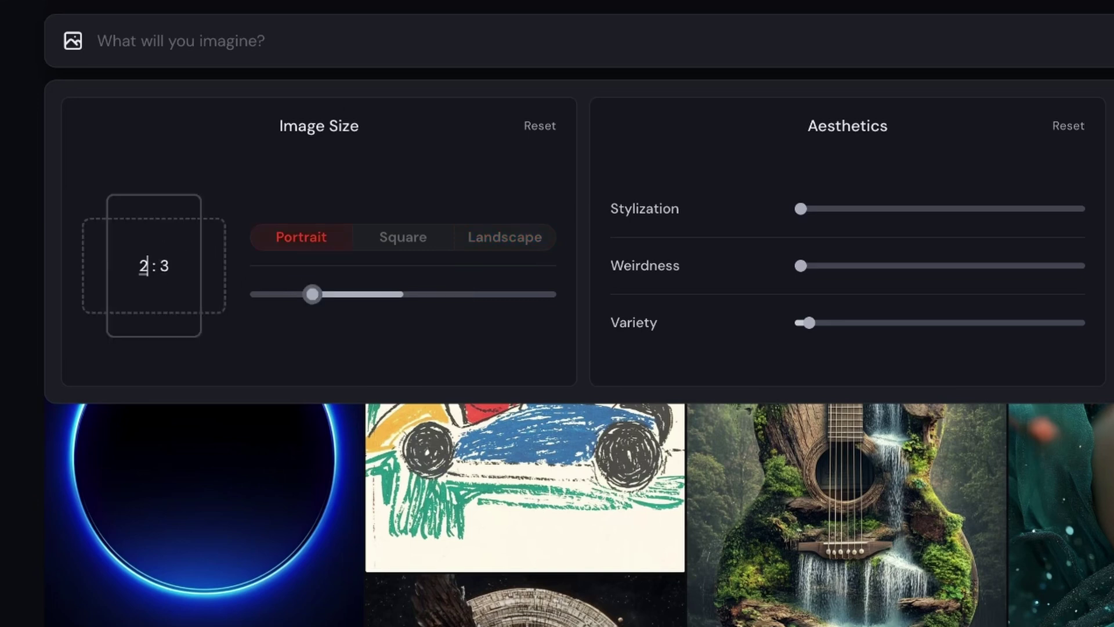
pyautogui.click(164, 267)
pyautogui.press('BackSpace')
pyautogui.write('6')
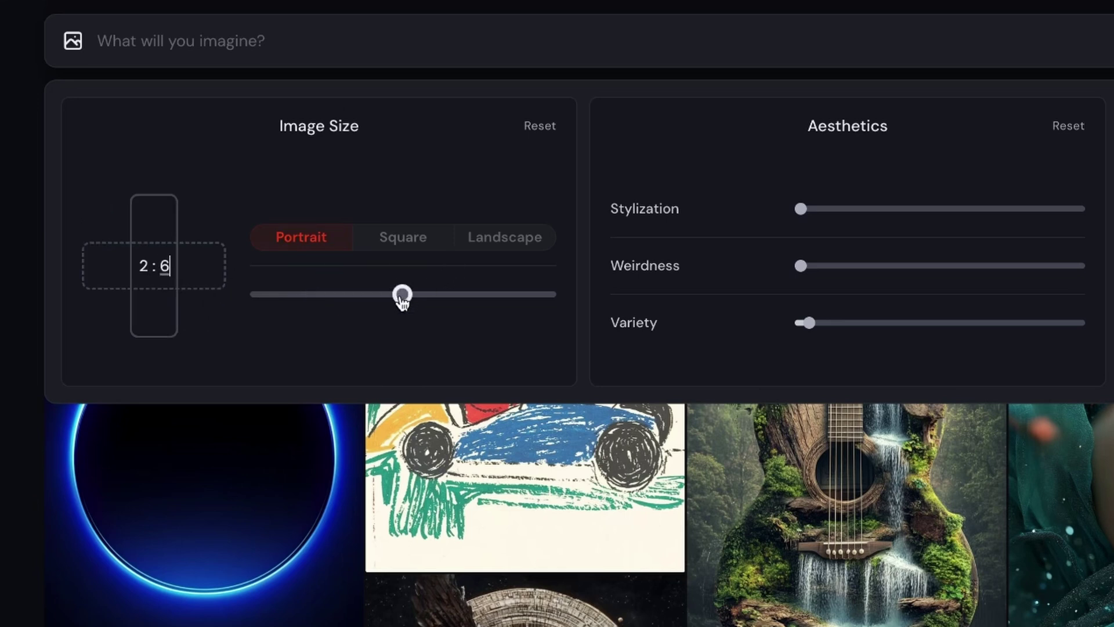
pyautogui.moveTo(403, 294); pyautogui.dragTo(307, 301)
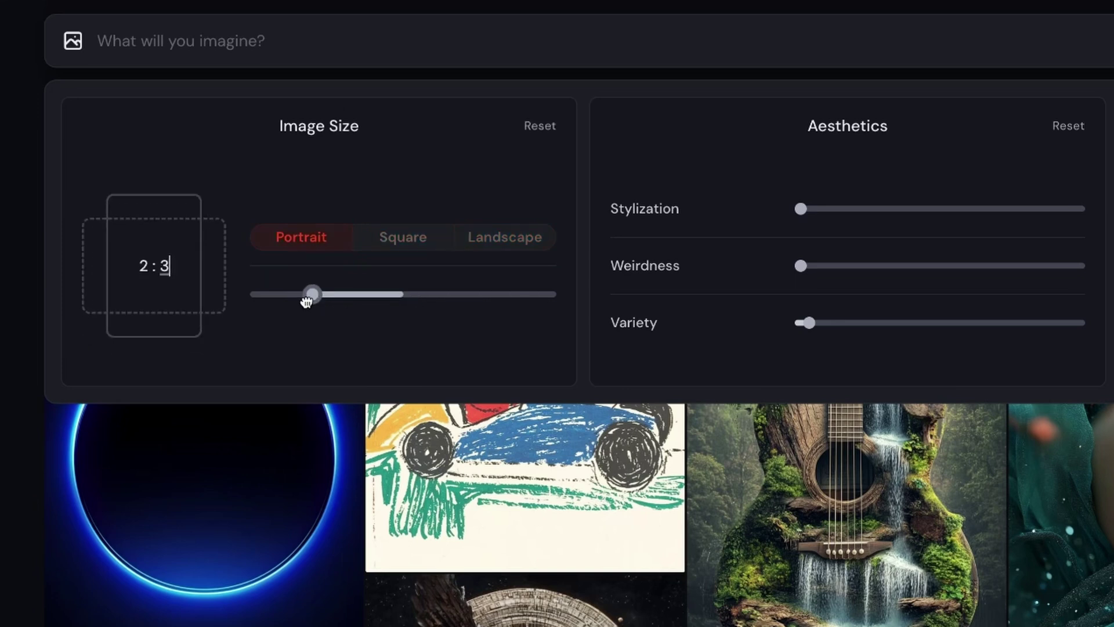
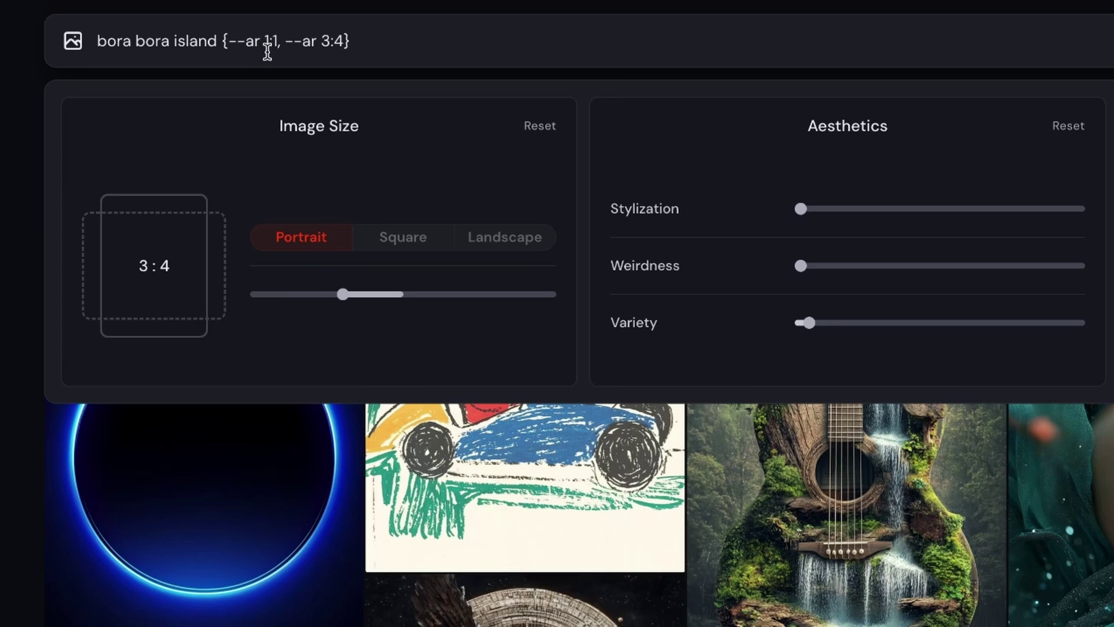
# Step: Examine the prompt "bora bora island {--ar 1:1, --ar 3:4}" and how its two aspect ratio variants are read
pyautogui.click(96, 43)
pyautogui.moveTo(96, 43); pyautogui.dragTo(216, 45)
pyautogui.click(207, 43)
pyautogui.moveTo(277, 41); pyautogui.dragTo(129, 49)
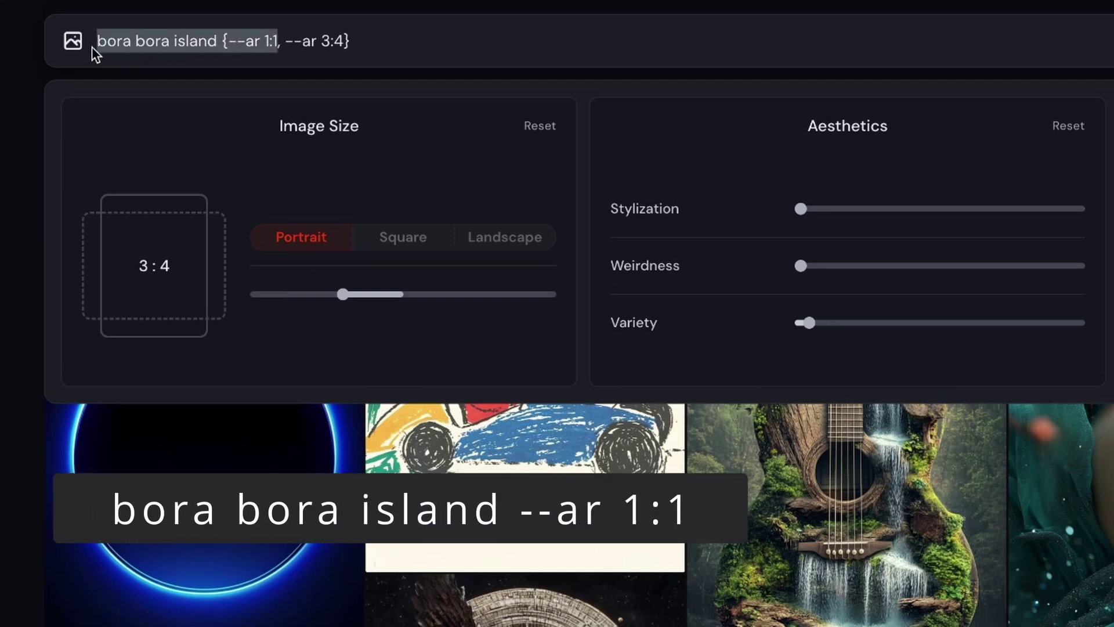
pyautogui.click(145, 48)
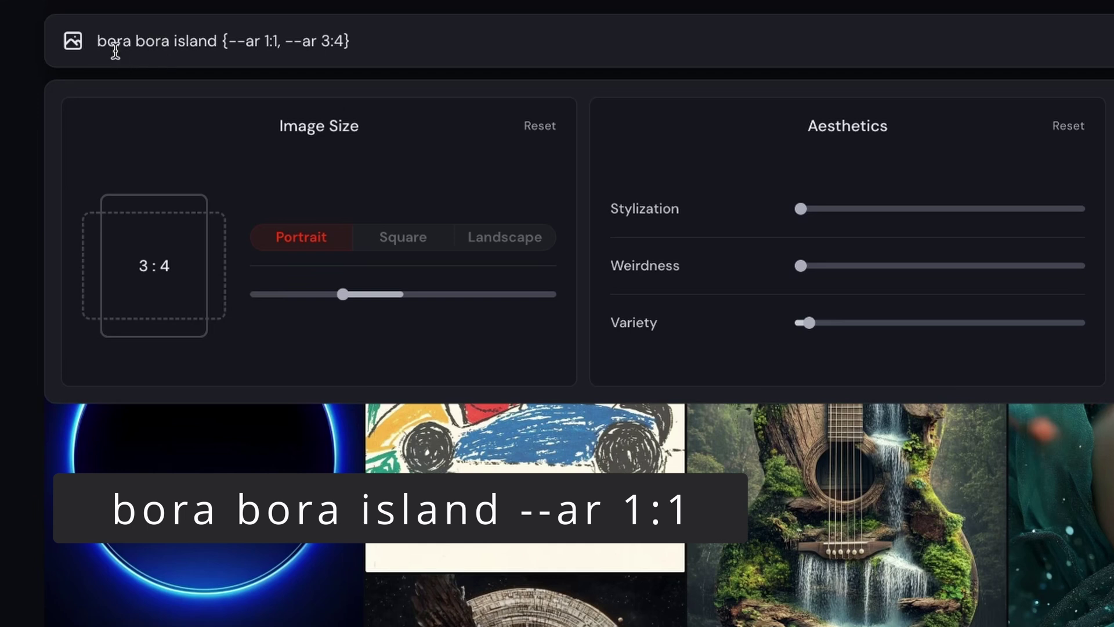
pyautogui.moveTo(102, 45); pyautogui.dragTo(221, 43)
pyautogui.click(195, 41)
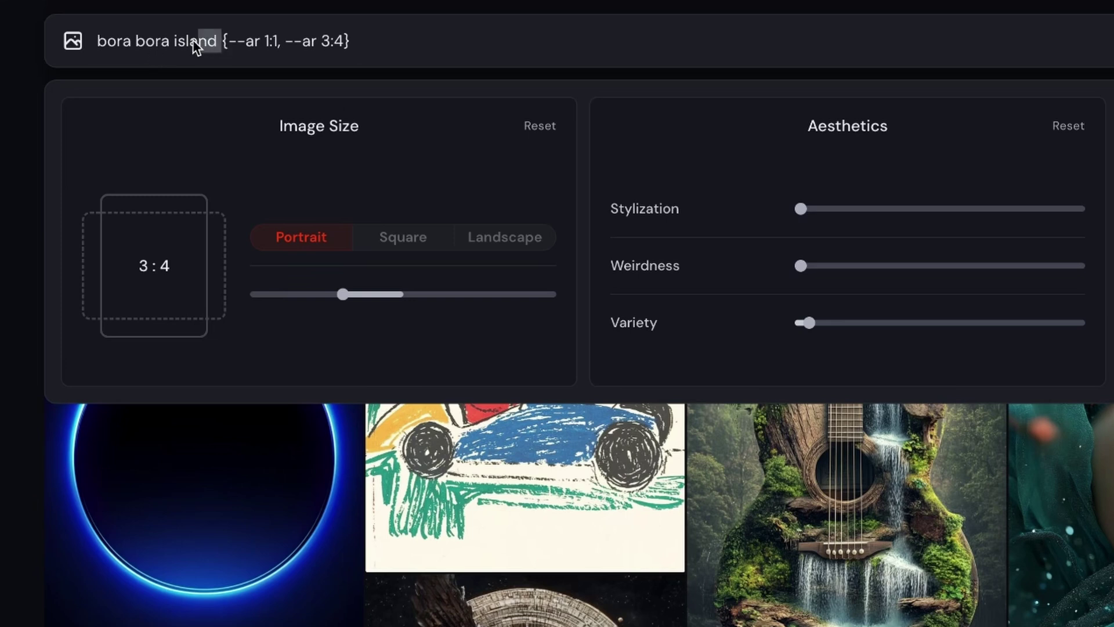
pyautogui.moveTo(193, 42); pyautogui.dragTo(106, 46)
pyautogui.click(332, 43)
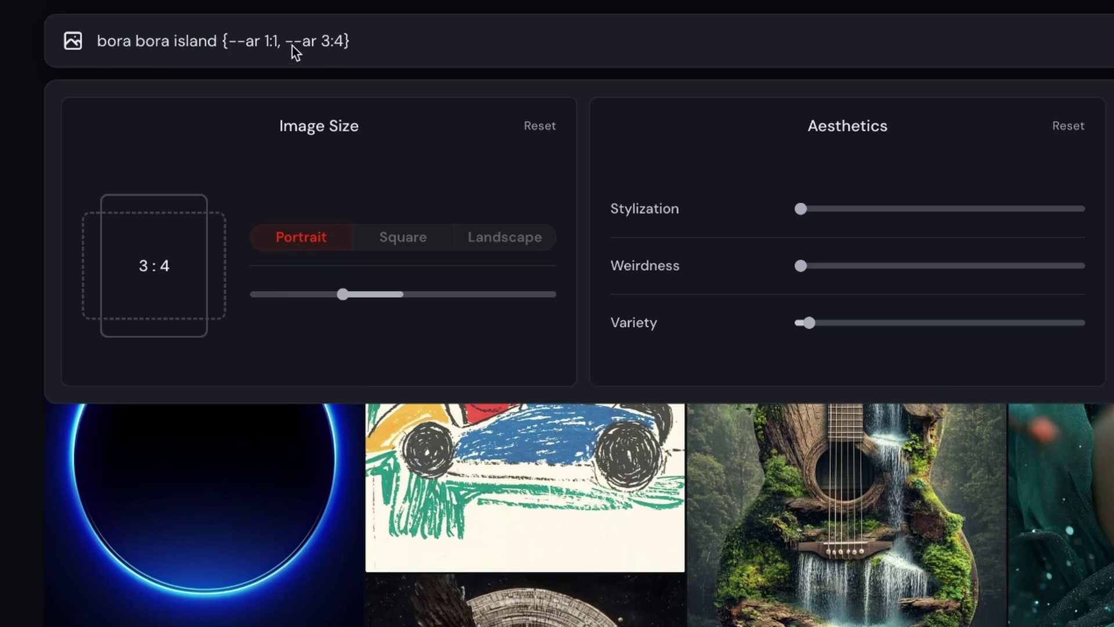
pyautogui.moveTo(285, 43); pyautogui.dragTo(343, 47)
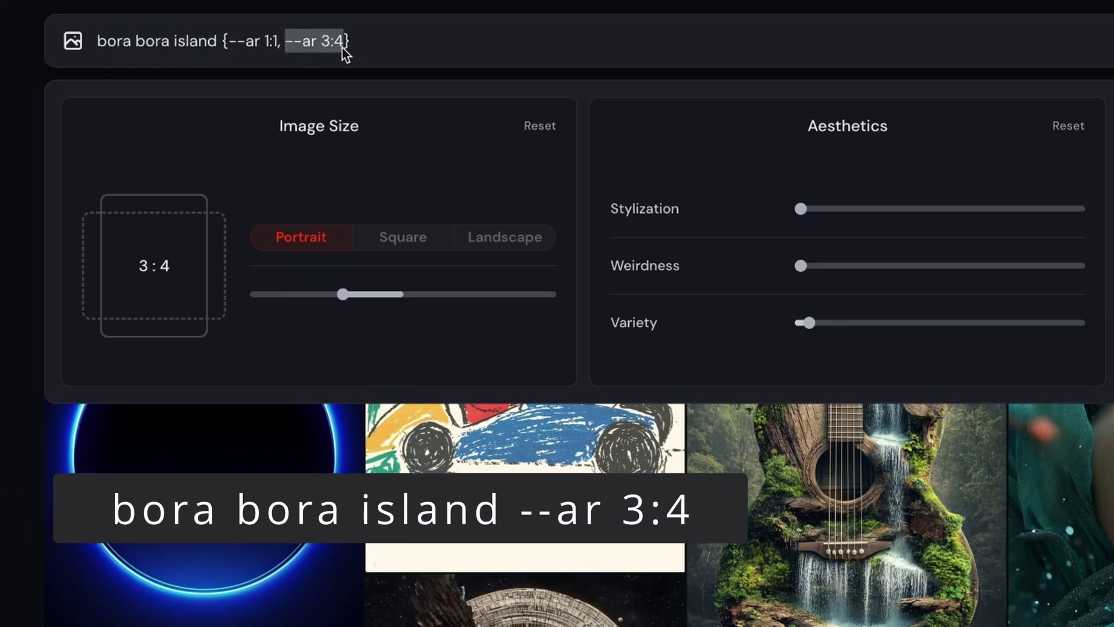
pyautogui.click(186, 43)
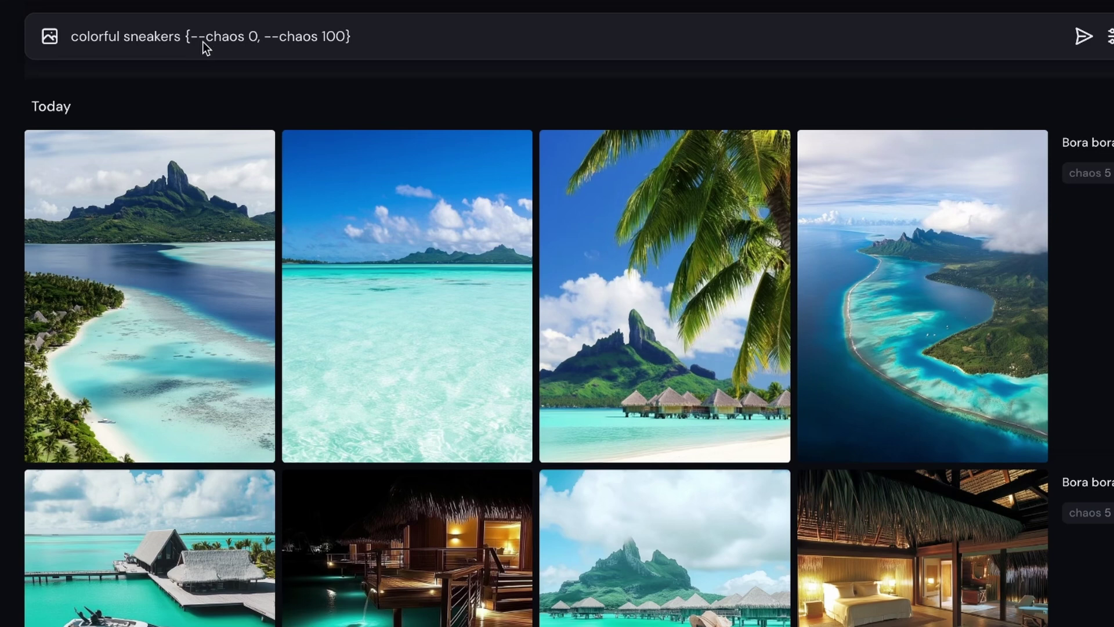
# Step: Examine the prompt "colorful sneakers {--chaos 0, --chaos 100}" and how its two chaos variants are read
pyautogui.click(196, 39)
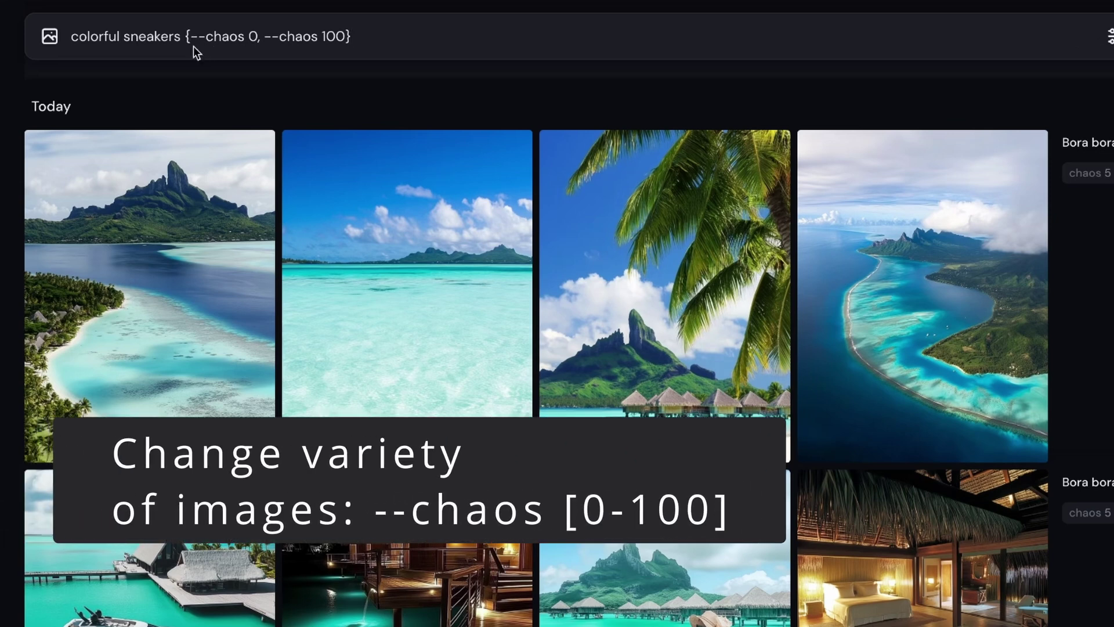
pyautogui.click(205, 40)
pyautogui.moveTo(208, 41); pyautogui.dragTo(246, 41)
pyautogui.click(254, 42)
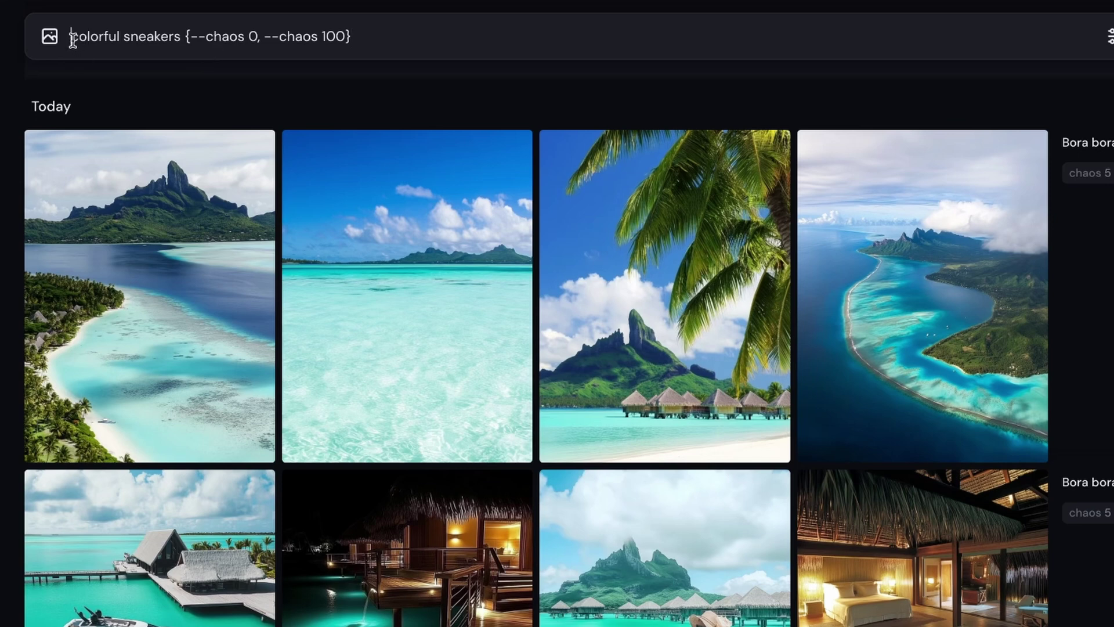
pyautogui.moveTo(70, 37); pyautogui.dragTo(264, 42)
pyautogui.click(180, 42)
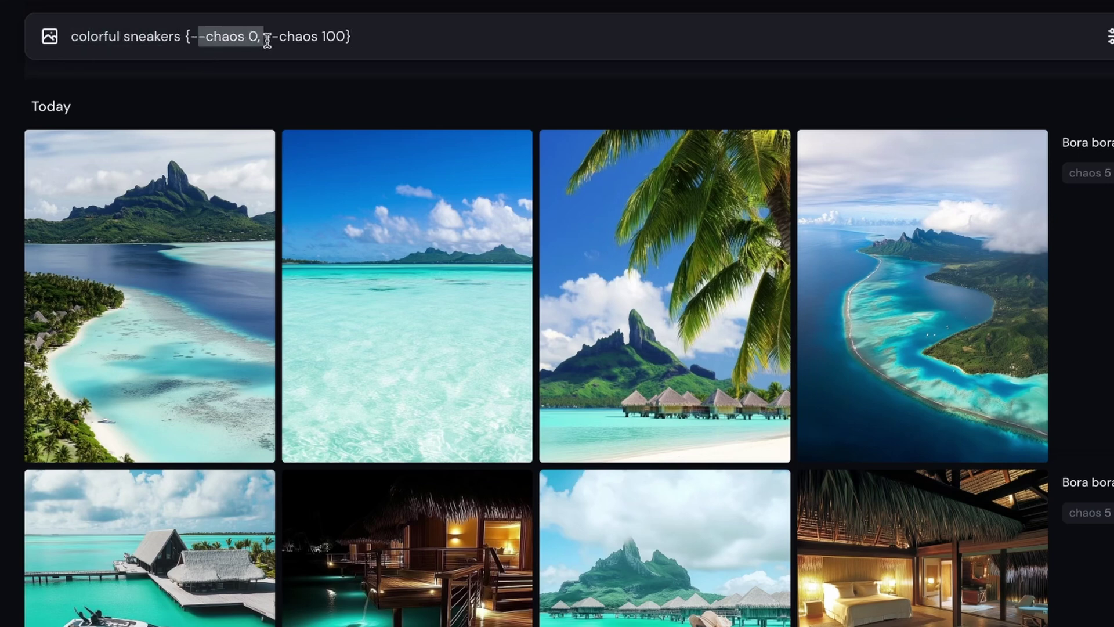
pyautogui.click(229, 40)
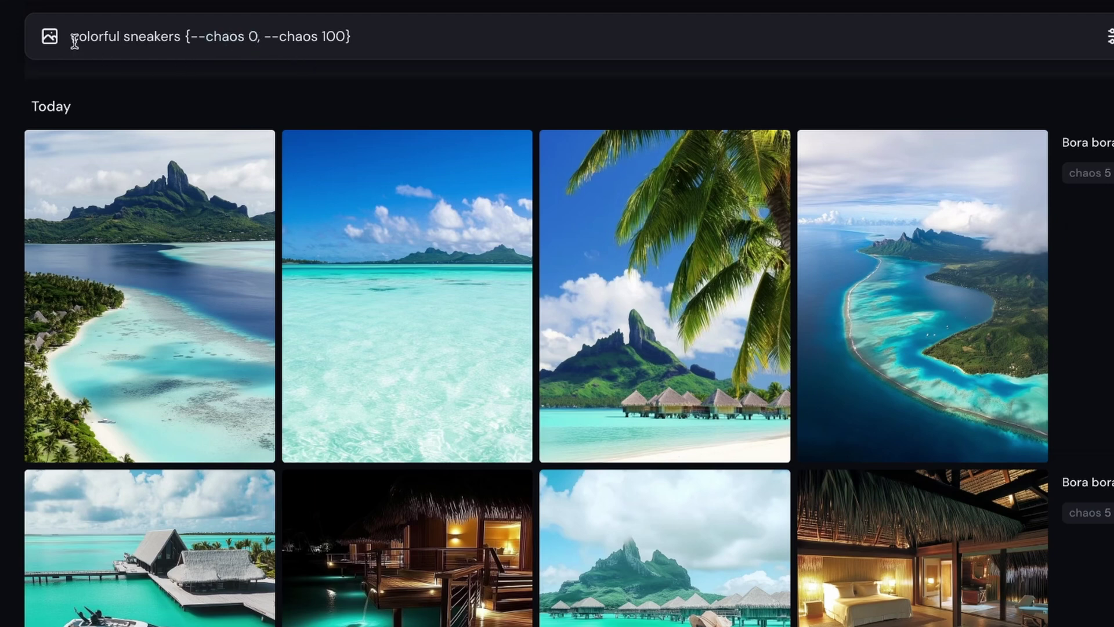
pyautogui.moveTo(70, 41); pyautogui.dragTo(176, 39)
pyautogui.click(155, 49)
pyautogui.moveTo(271, 42); pyautogui.dragTo(318, 42)
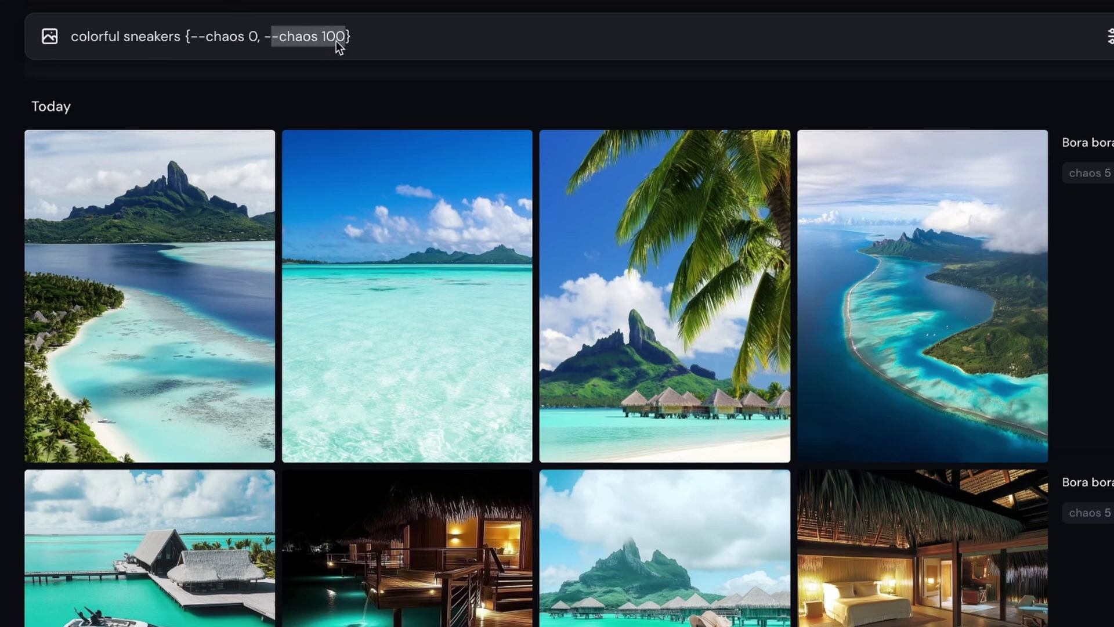
pyautogui.click(343, 45)
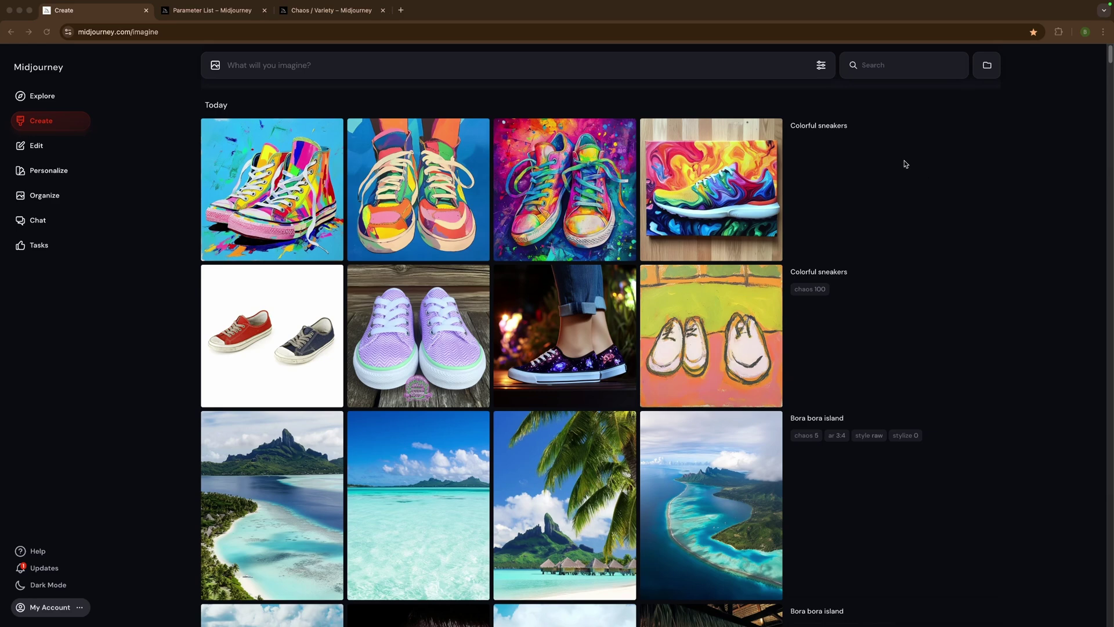
# Step: Review the Aesthetics options in the generation settings and raise the Variety value above 0
pyautogui.click(821, 66)
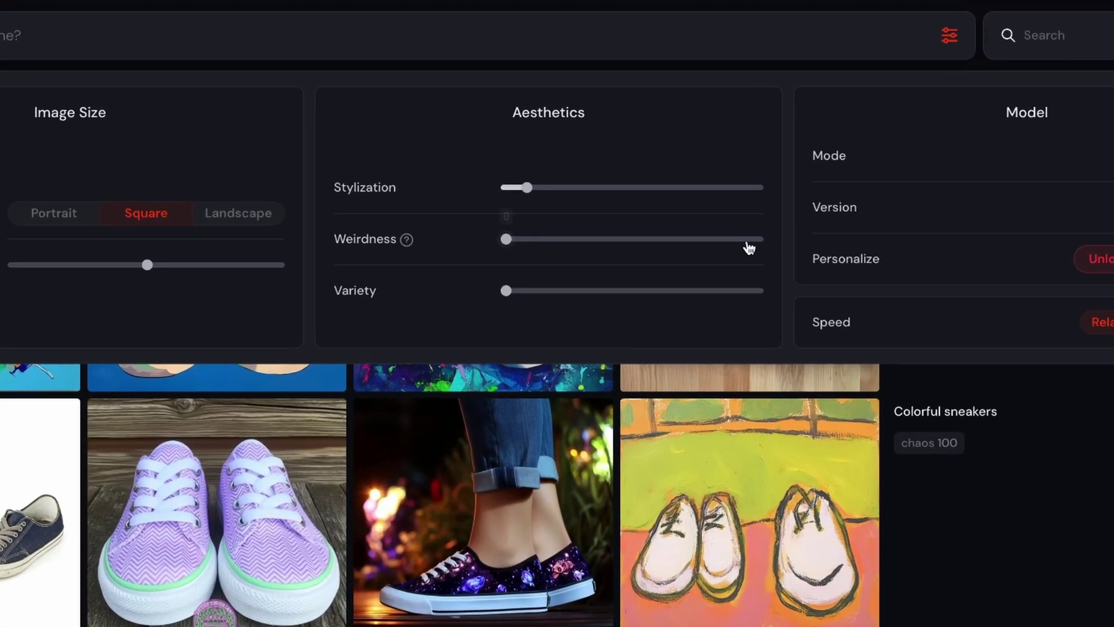
pyautogui.moveTo(499, 206)
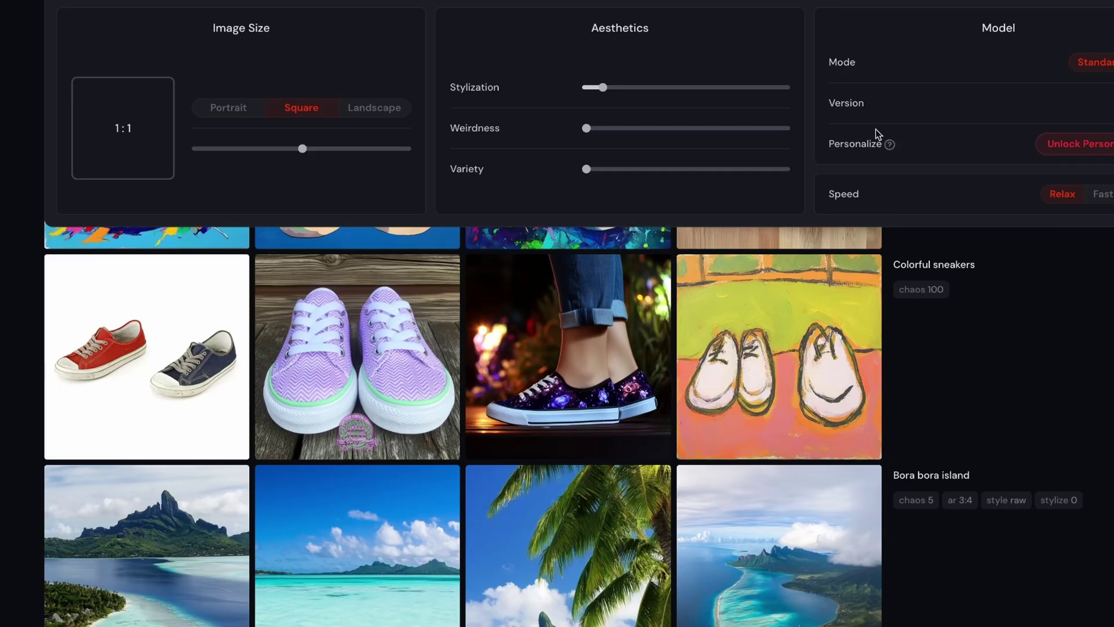
pyautogui.press('Escape')
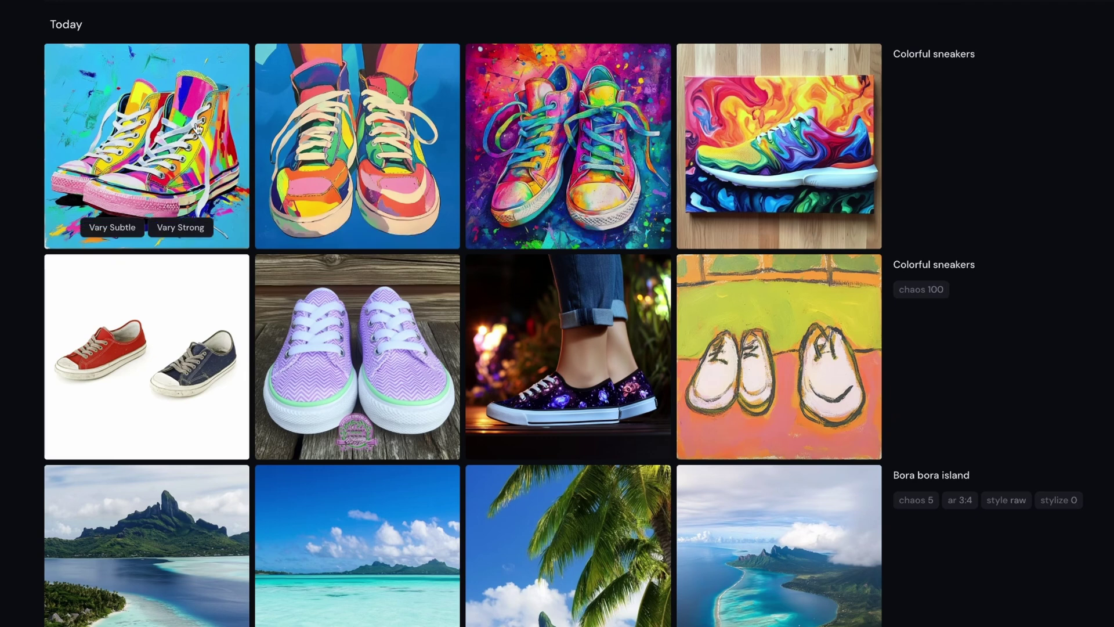
pyautogui.moveTo(804, 157)
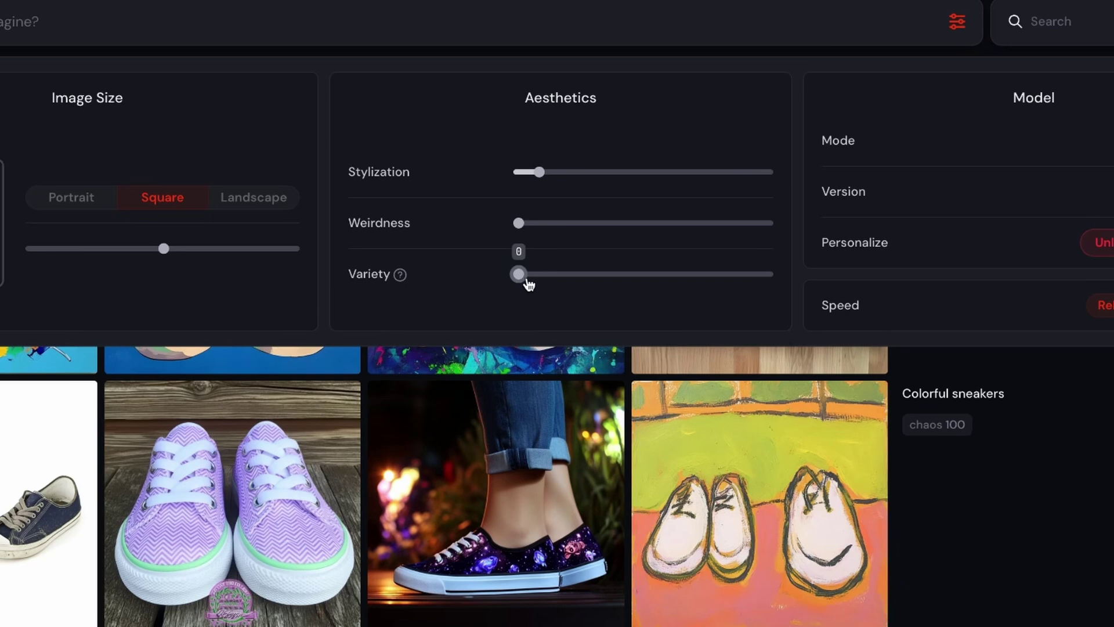
pyautogui.moveTo(523, 281); pyautogui.dragTo(580, 296)
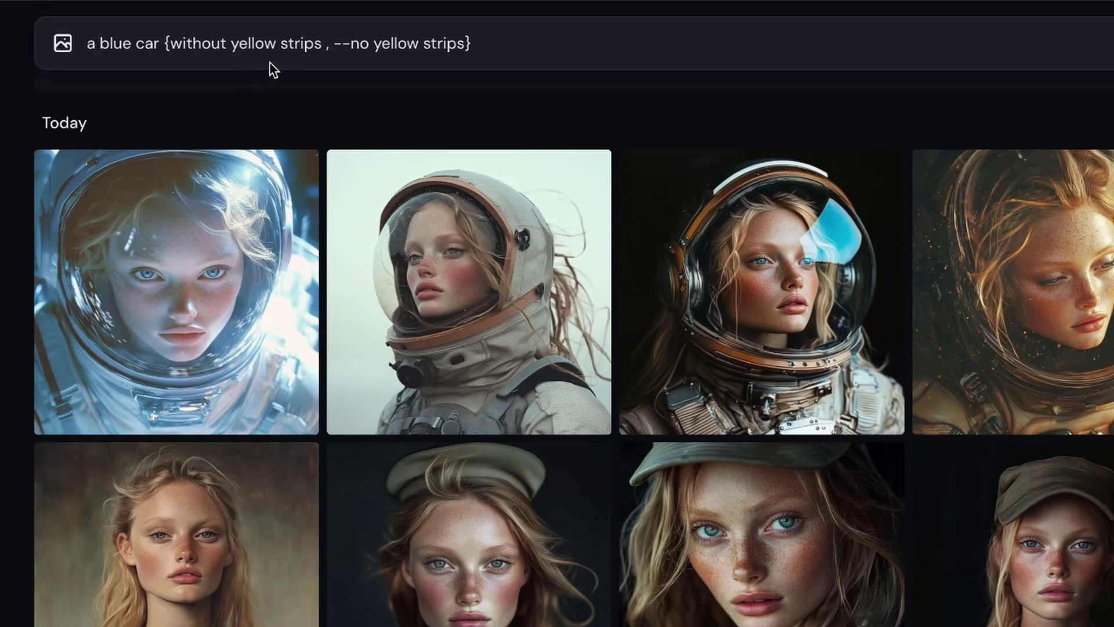
# Step: Examine the --no exclusion parameter in the prompt "a blue car {without yellow strips , --no yellow strips}"
pyautogui.click(336, 45)
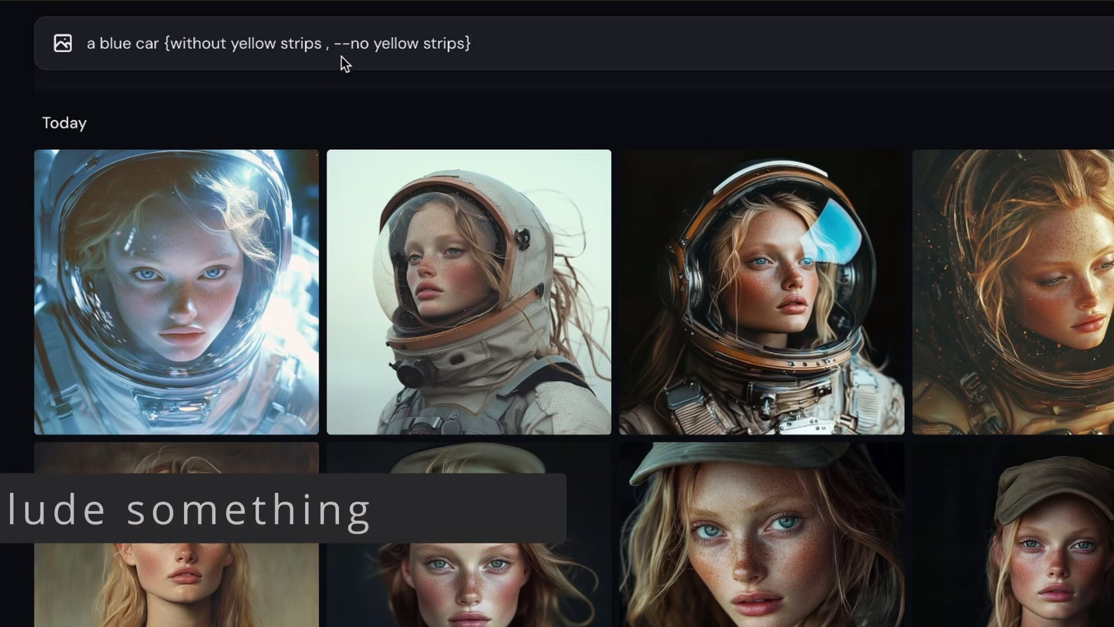
pyautogui.press('Left')
pyautogui.press('Left')
pyautogui.press('Left')
pyautogui.press('Left')
pyautogui.press('Left')
pyautogui.press('Left')
pyautogui.press('Left')
pyautogui.press('Left')
pyautogui.press('Left')
pyautogui.press('Left')
pyautogui.press('Left')
pyautogui.press('Left')
pyautogui.press('Left')
pyautogui.press('Left')
pyautogui.press('Left')
pyautogui.press('Left')
pyautogui.press('Left')
pyautogui.press('Left')
pyautogui.press('Left')
pyautogui.press('Left')
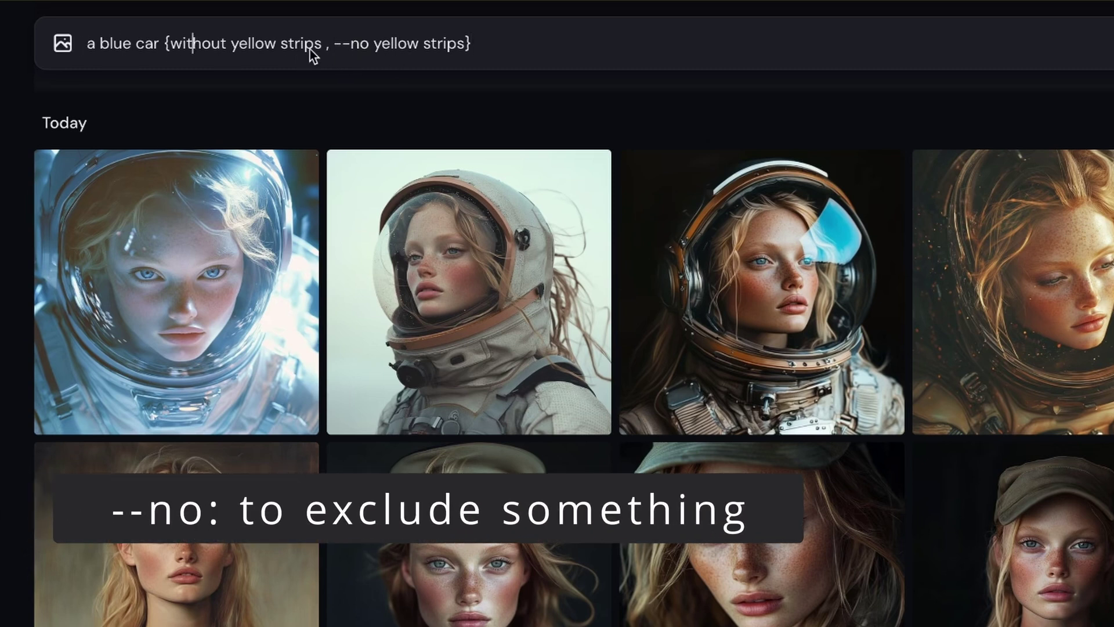
pyautogui.moveTo(336, 50); pyautogui.dragTo(368, 50)
pyautogui.click(339, 51)
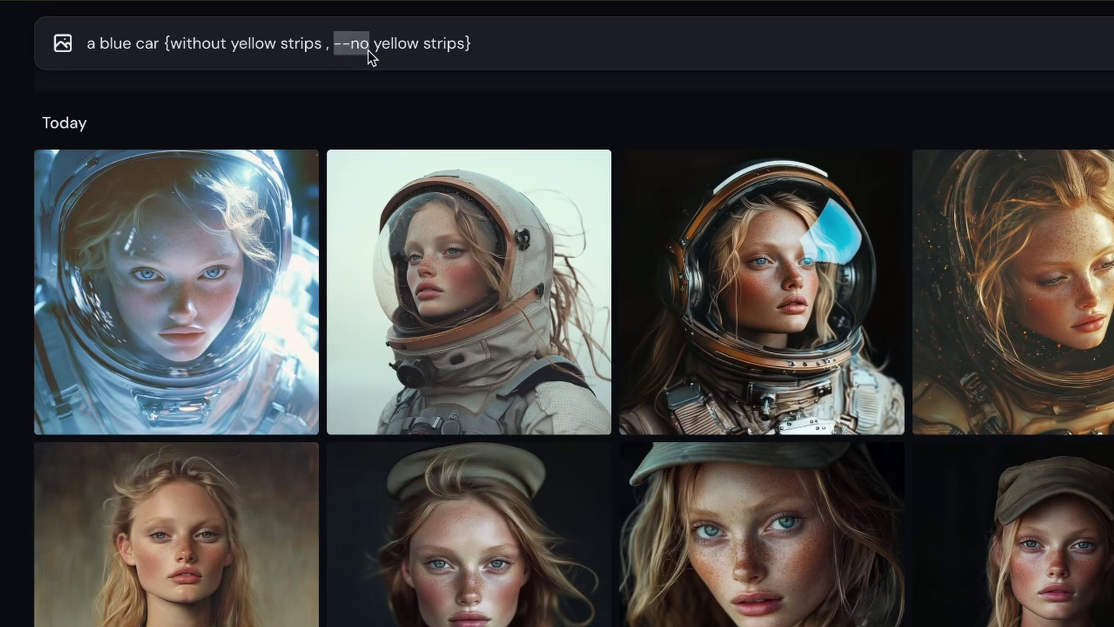
pyautogui.click(372, 49)
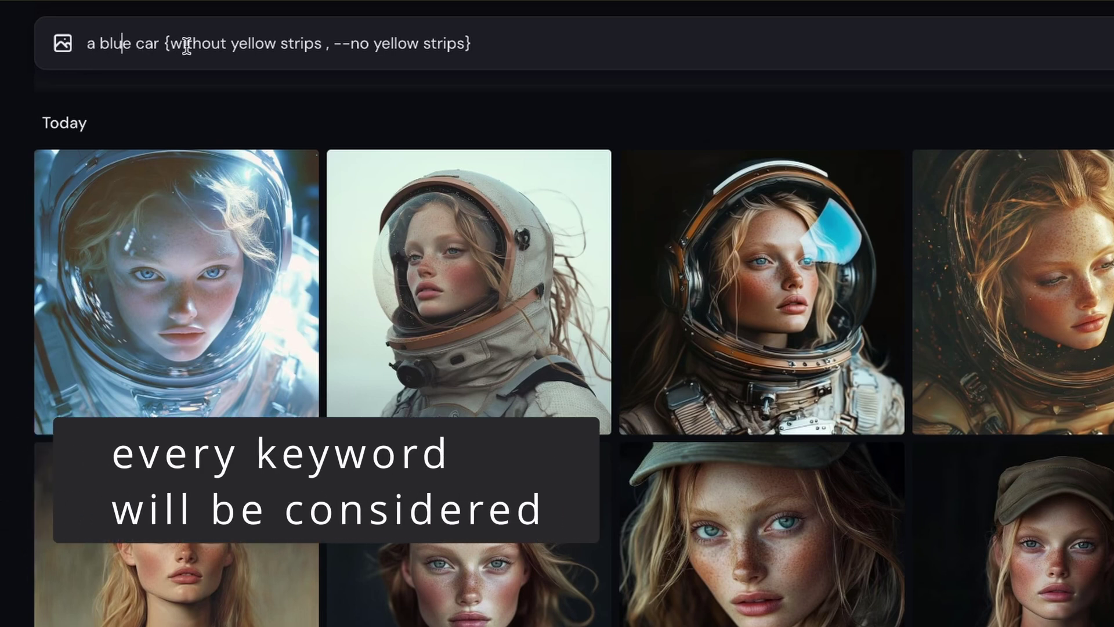
# Step: Examine the "without yellow strips" wording in the blue car prompt and how its keywords are read
pyautogui.moveTo(231, 45); pyautogui.dragTo(326, 45)
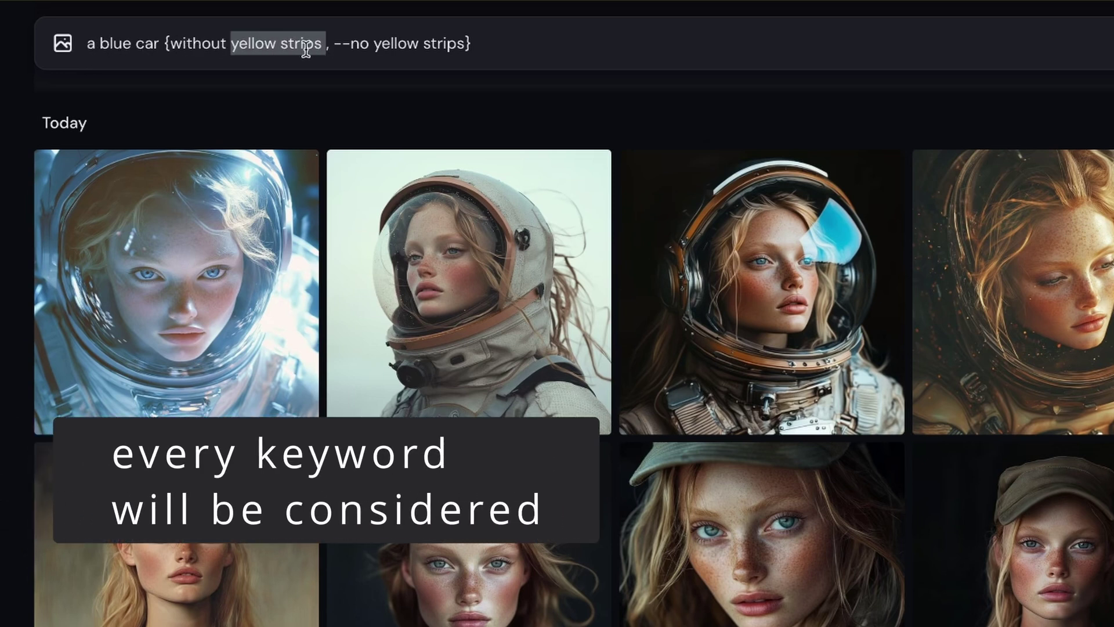
pyautogui.click(280, 44)
pyautogui.moveTo(95, 45); pyautogui.dragTo(326, 47)
pyautogui.click(242, 49)
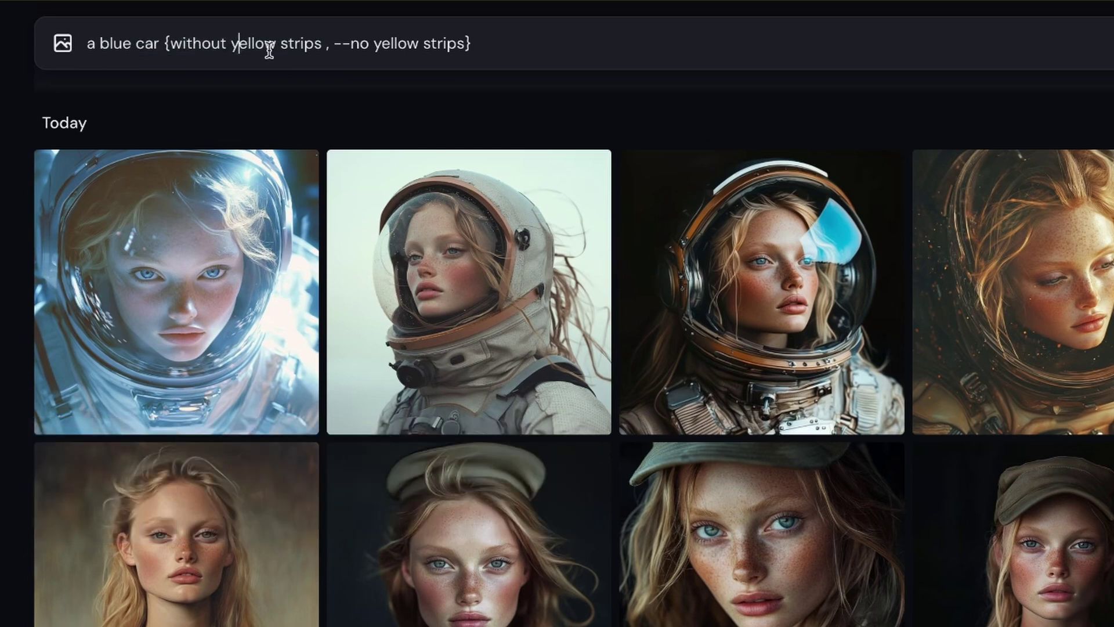
pyautogui.moveTo(95, 46); pyautogui.dragTo(318, 51)
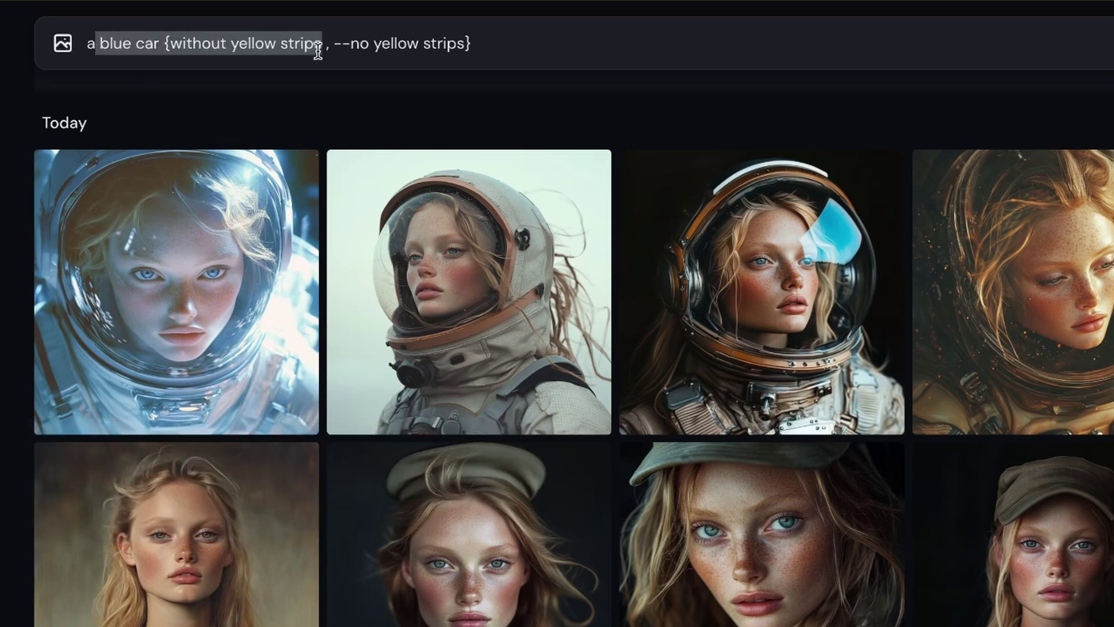
pyautogui.click(286, 49)
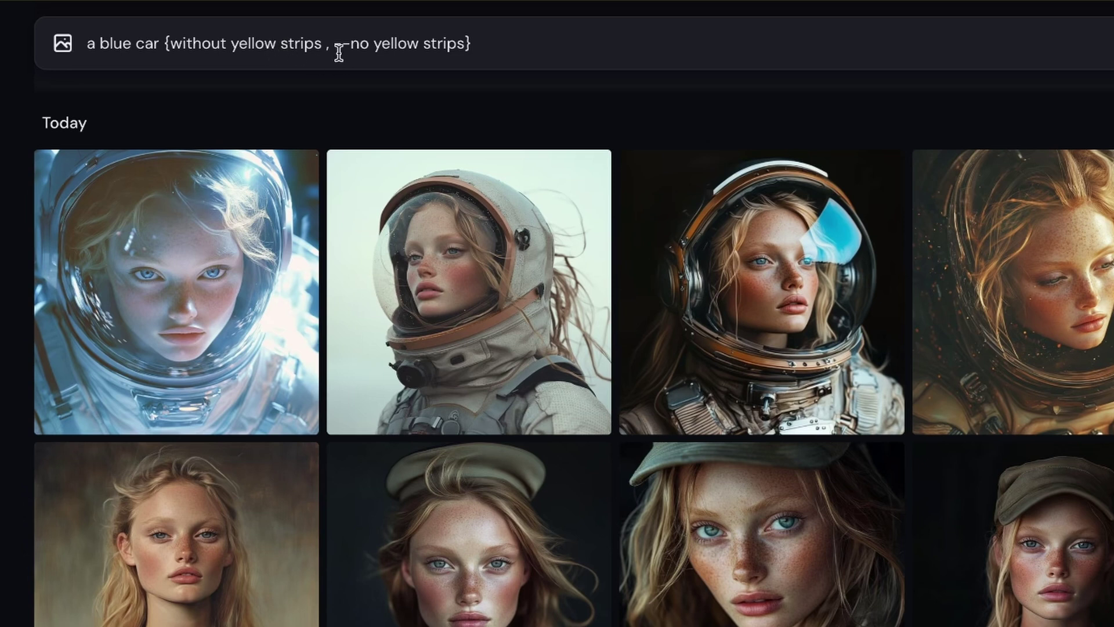
# Step: Examine the "--no yellow strips" parameter in the blue car prompt, including its excluded words and its placement
pyautogui.moveTo(336, 51); pyautogui.dragTo(465, 50)
pyautogui.click(375, 50)
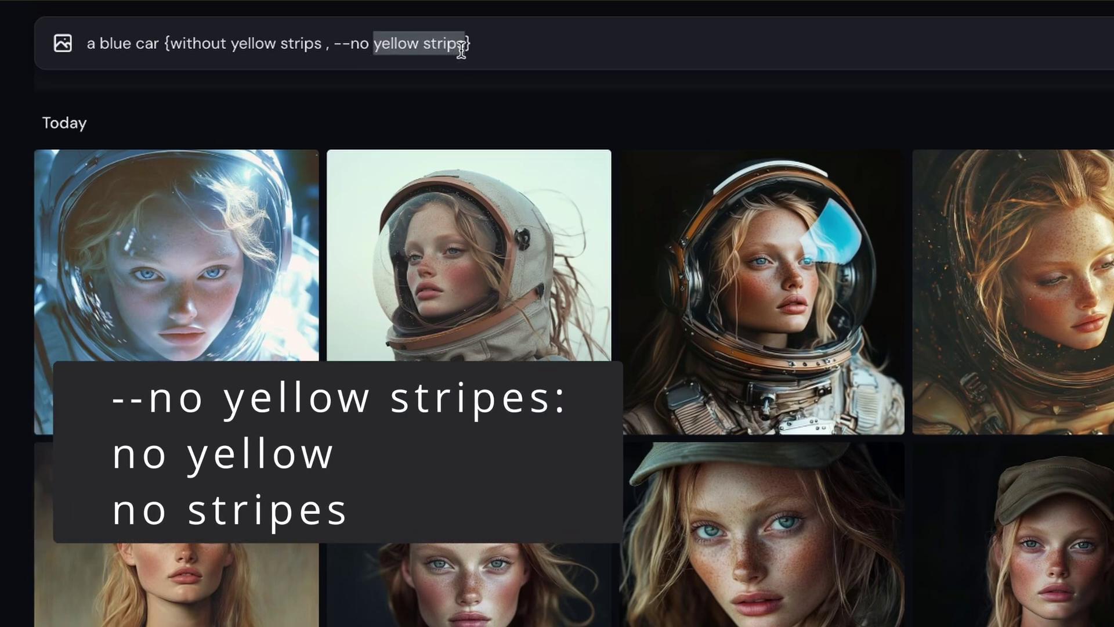
pyautogui.click(450, 51)
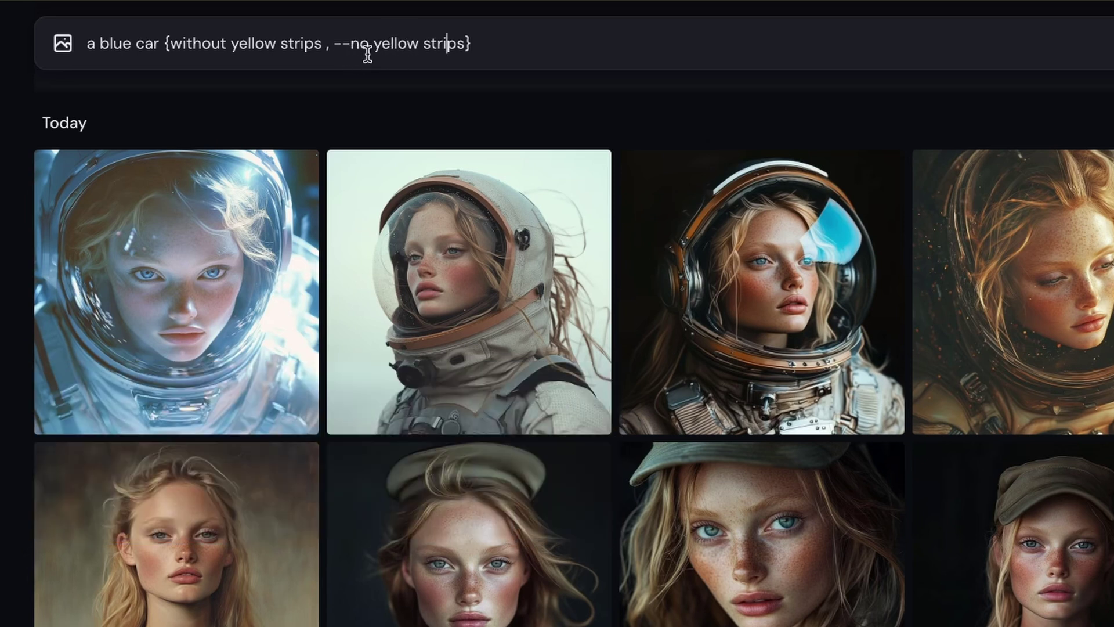
pyautogui.moveTo(333, 48); pyautogui.dragTo(463, 50)
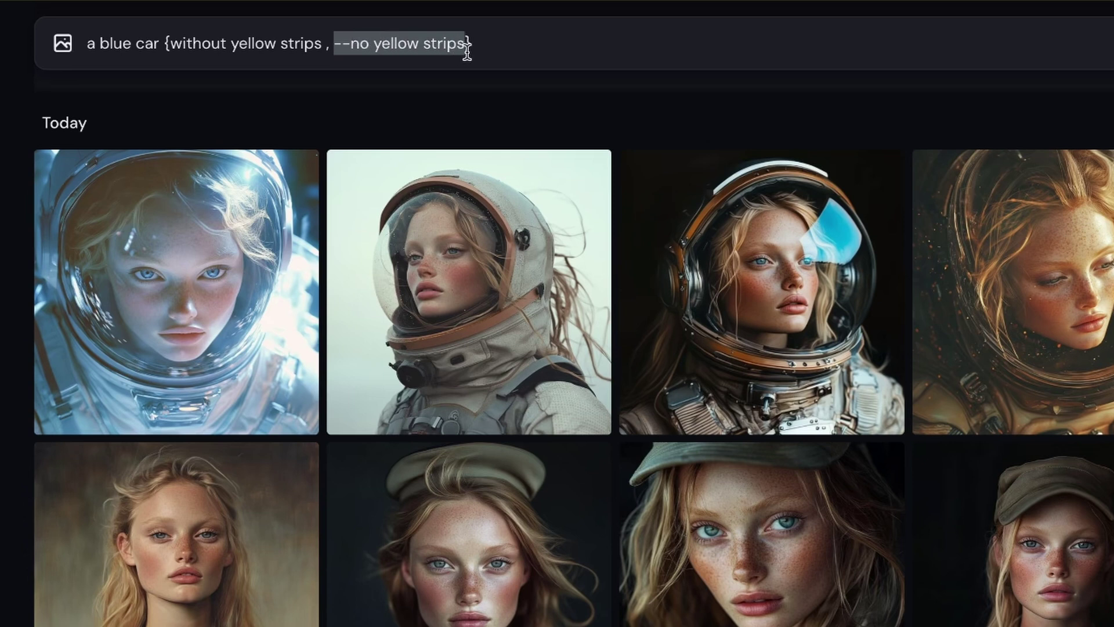
pyautogui.click(357, 51)
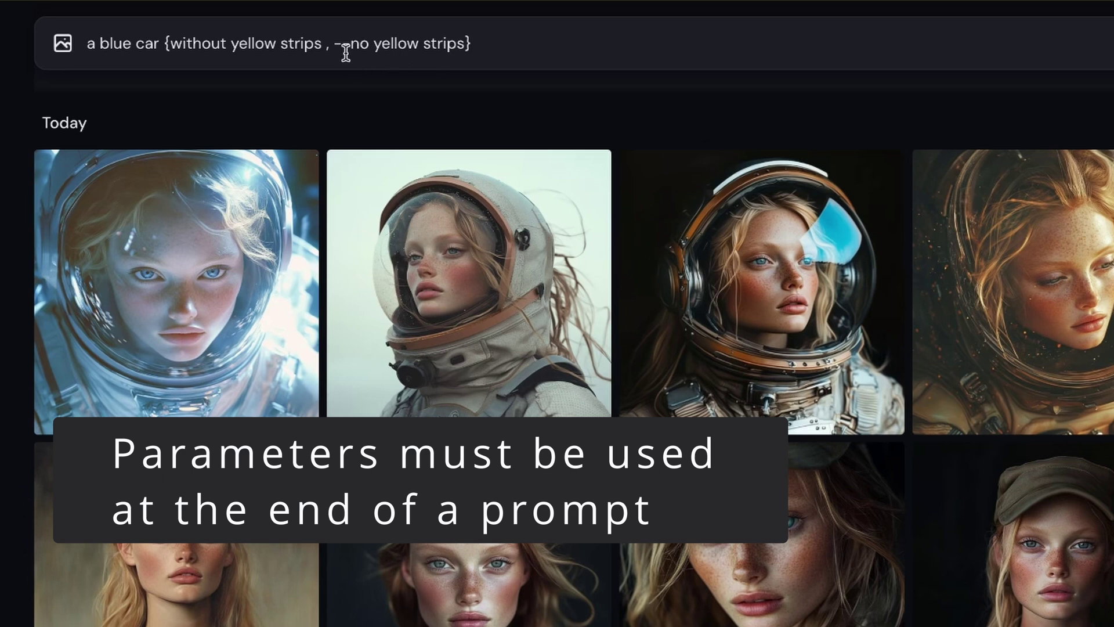
pyautogui.moveTo(338, 51); pyautogui.dragTo(445, 48)
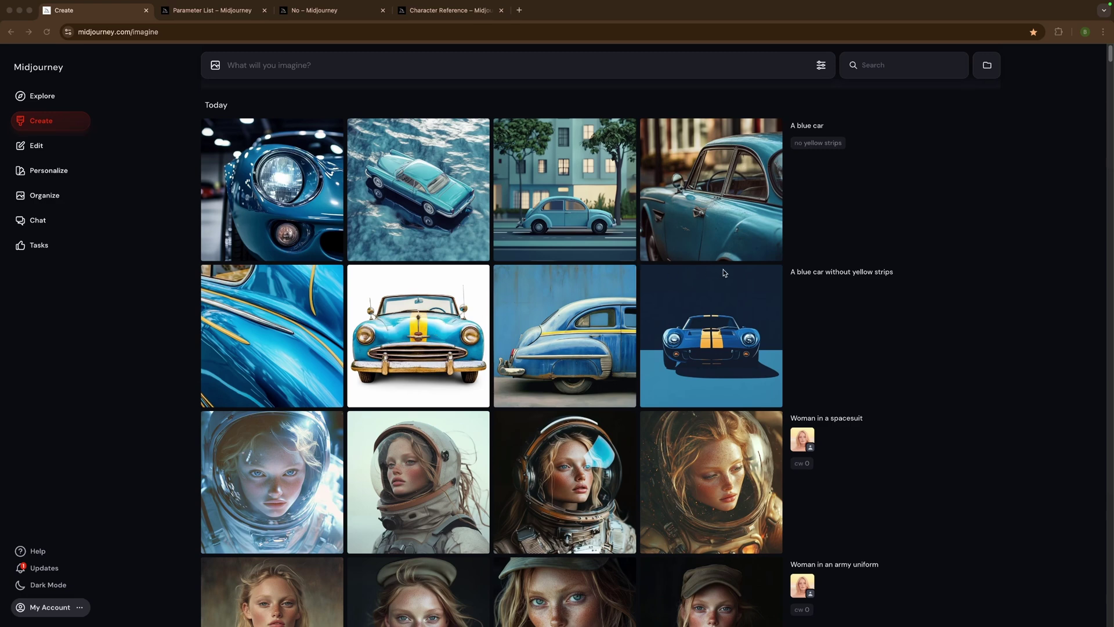
# Step: Copy the seed of the "A blue car" job that excludes yellow strips
pyautogui.click(265, 65)
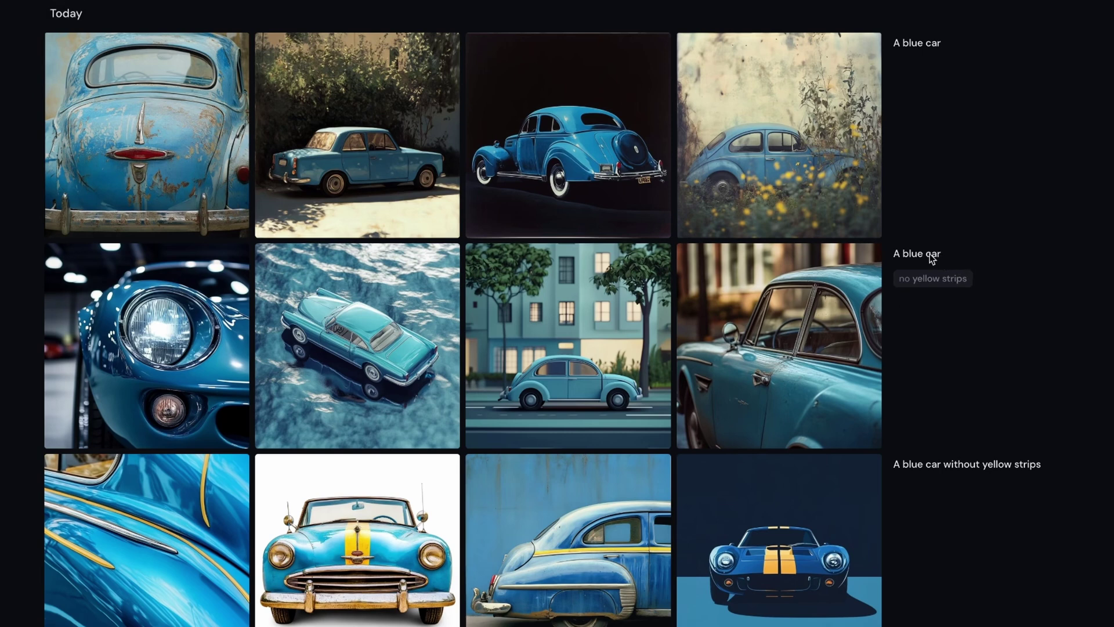
pyautogui.moveTo(933, 259)
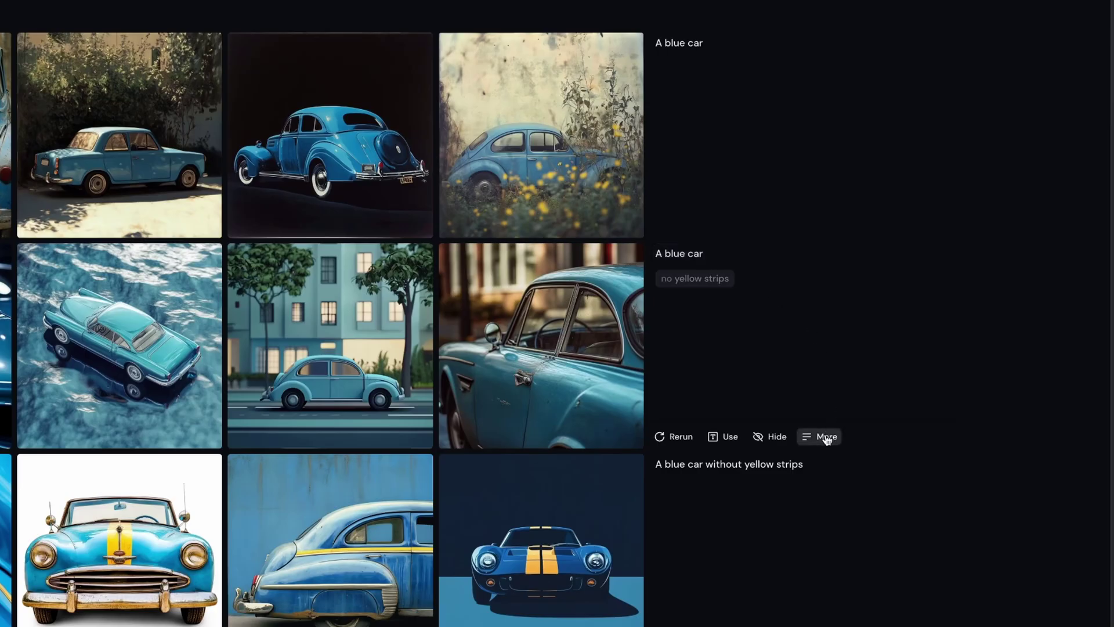
pyautogui.click(823, 438)
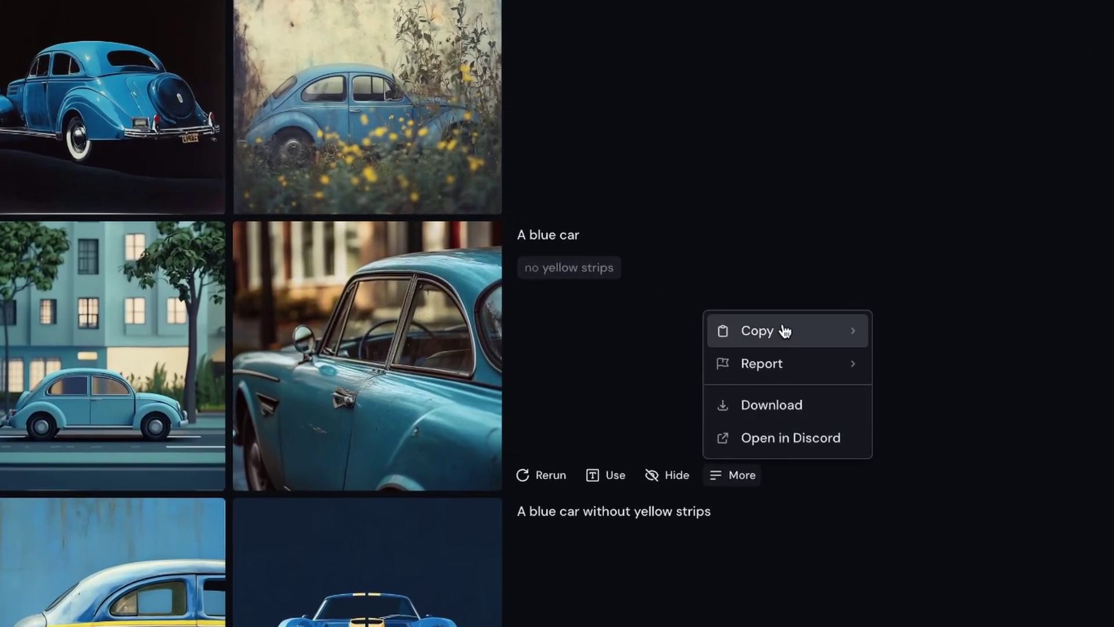
pyautogui.moveTo(785, 330)
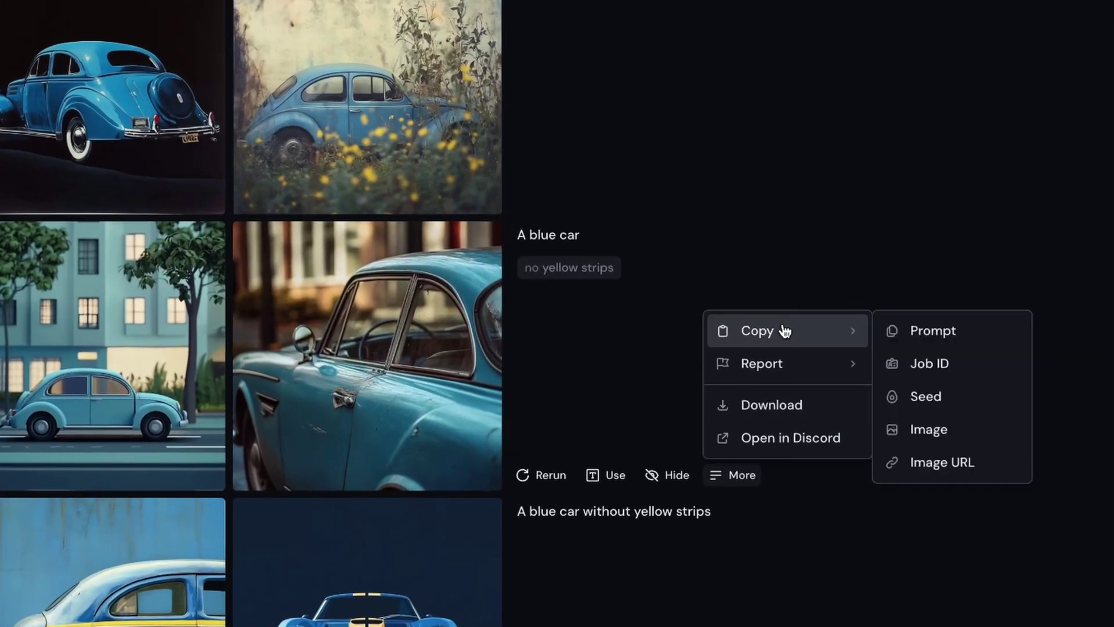
pyautogui.click(898, 400)
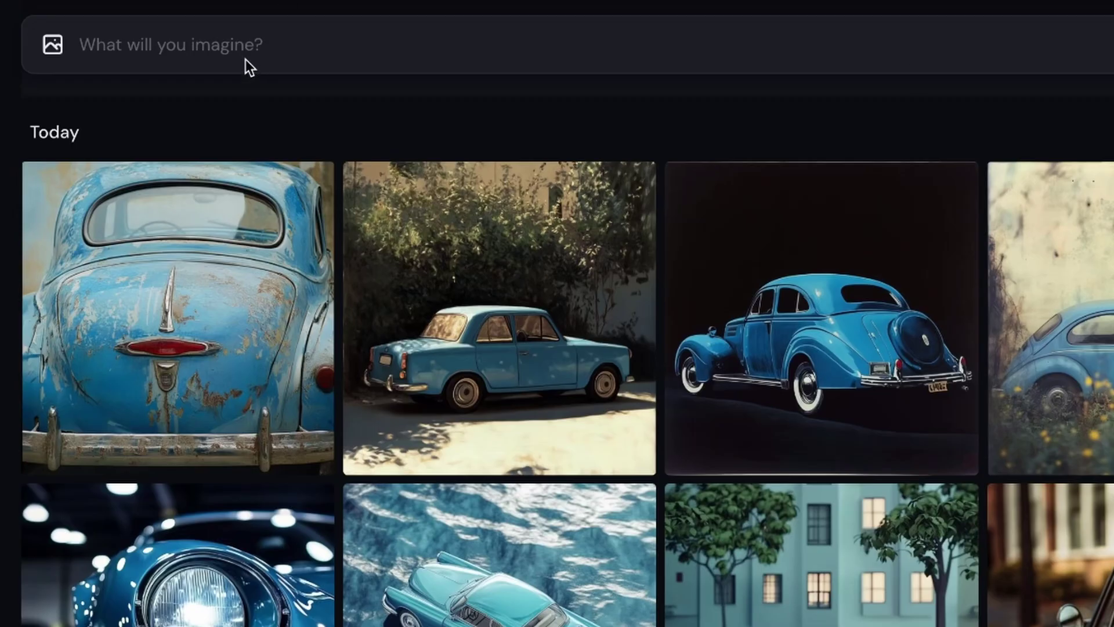
# Step: Write the prompt "a blue car --seed" followed by the copied seed number
pyautogui.click(246, 41)
pyautogui.write('a blue car')
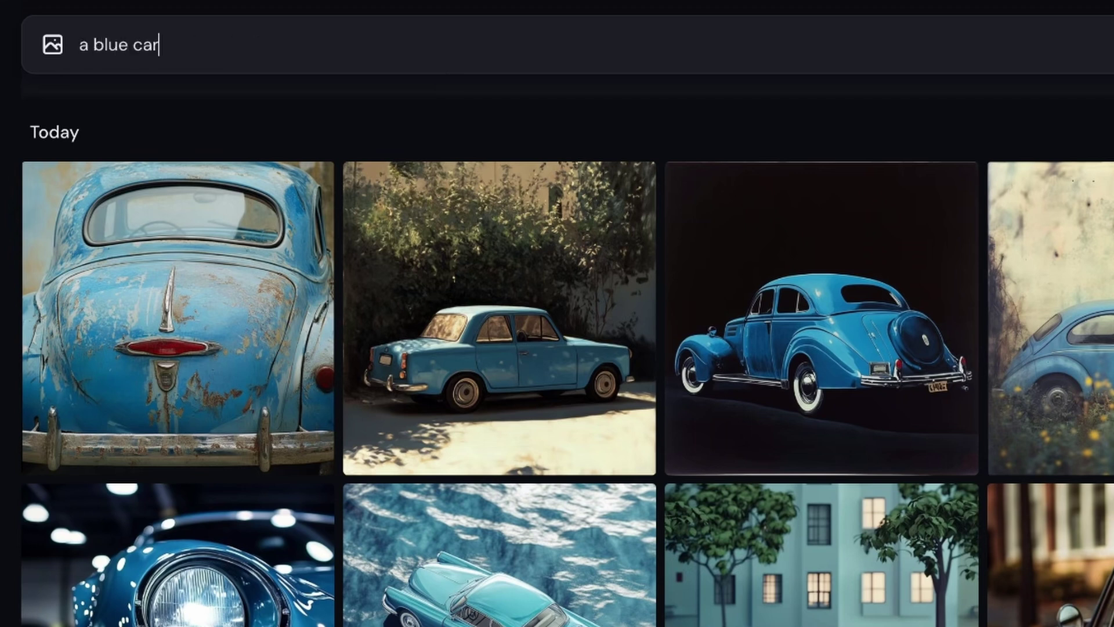
pyautogui.write(' --')
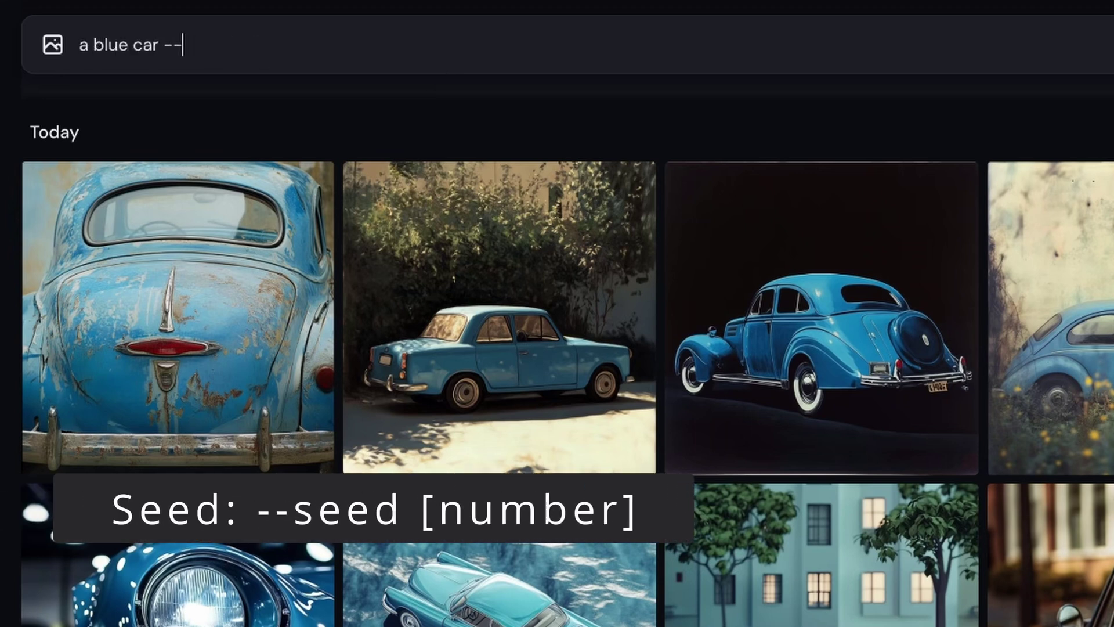
pyautogui.write('seed')
pyautogui.hotkey('ctrl', 'v')
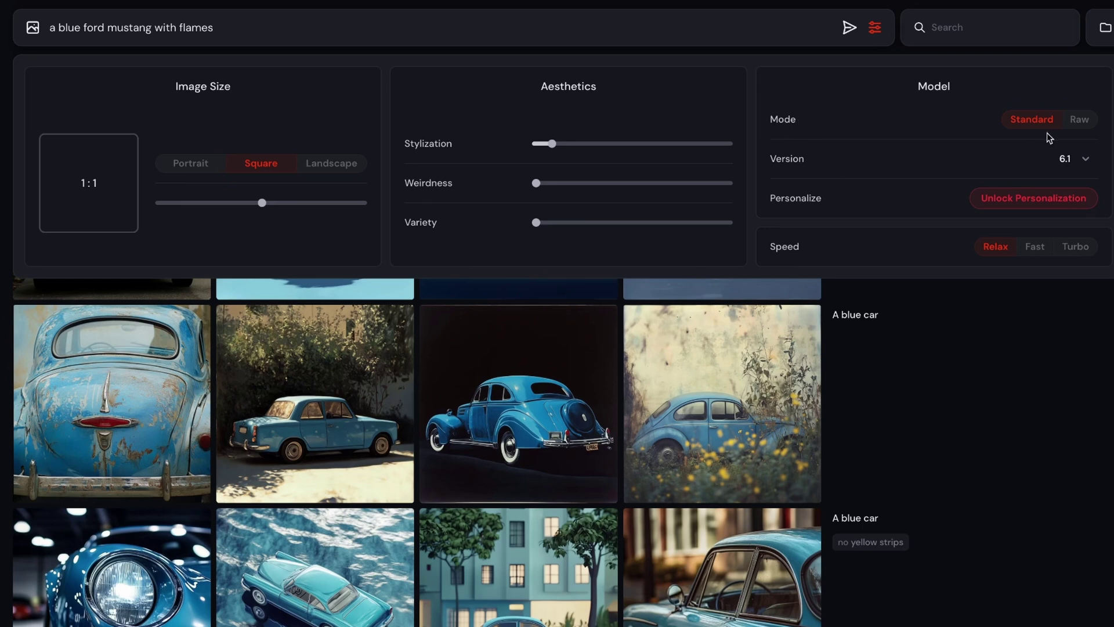
# Step: Switch the model mode to Raw for the prompt "a blue ford mustang with flames" and check the Mode help
pyautogui.click(1076, 124)
pyautogui.moveTo(801, 120)
pyautogui.click(1080, 127)
pyautogui.click(1080, 127)
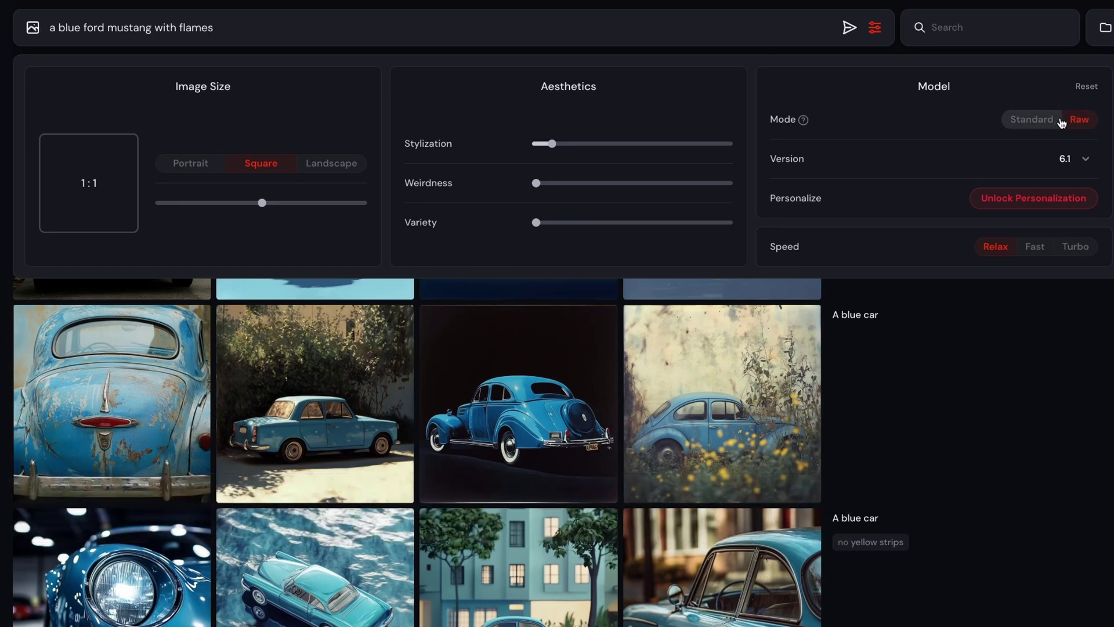
pyautogui.moveTo(803, 120)
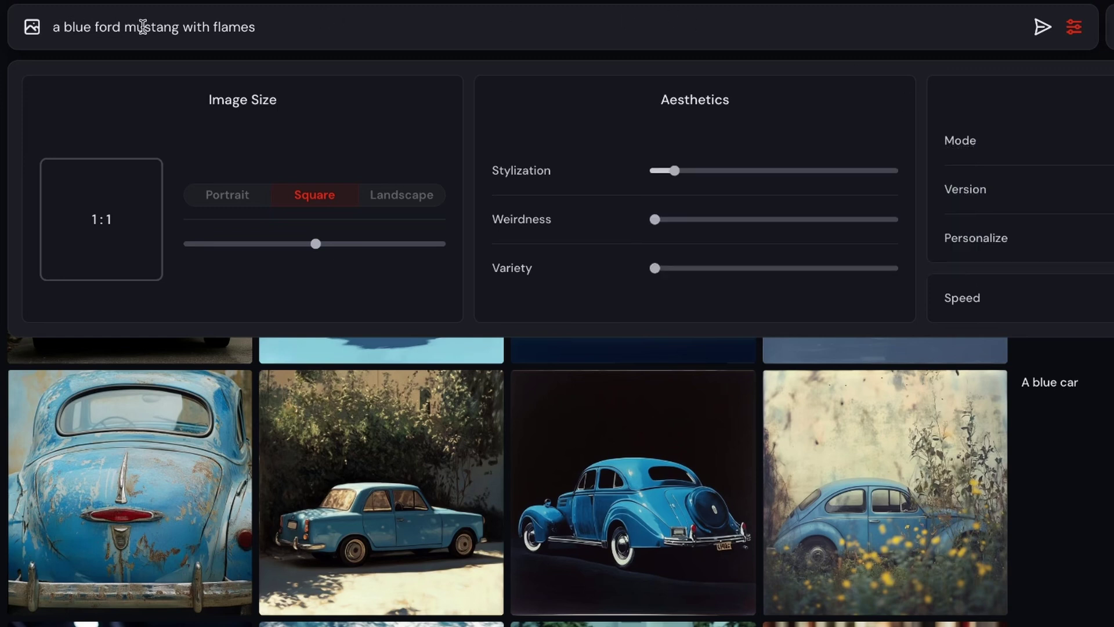
# Step: Start a permutation group with an opening brace at the end of "a blue ford mustang with flames"
pyautogui.click(306, 33)
pyautogui.write('{')
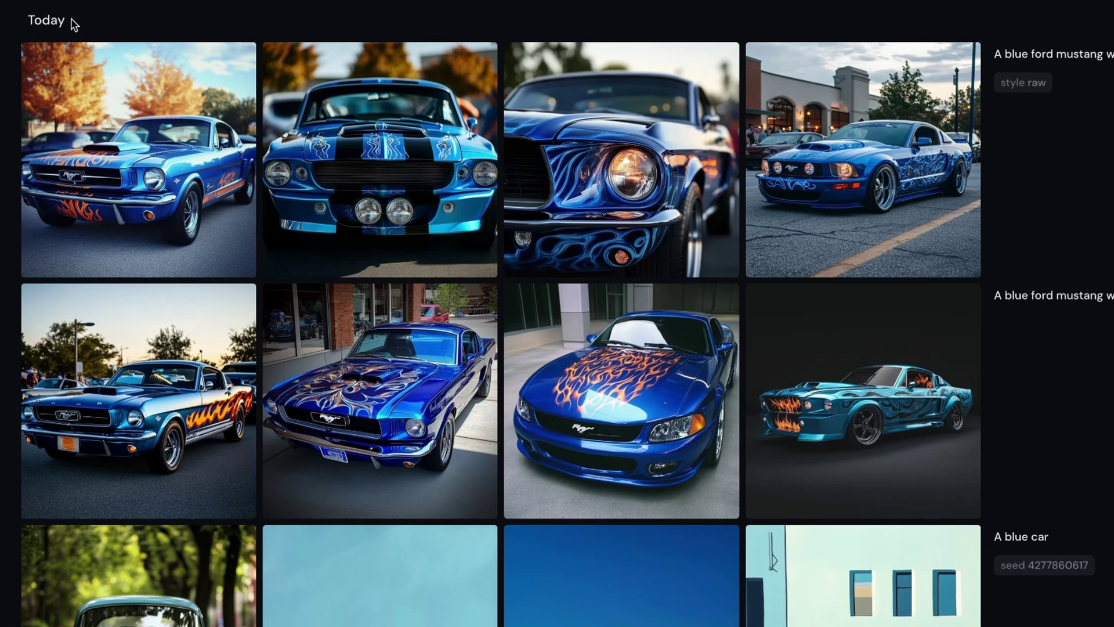
# Step: Raise Stylization to 1000 for the prompt "a blue ford mustang with flames --seed 350338588"
pyautogui.scroll(2, 264, 11)
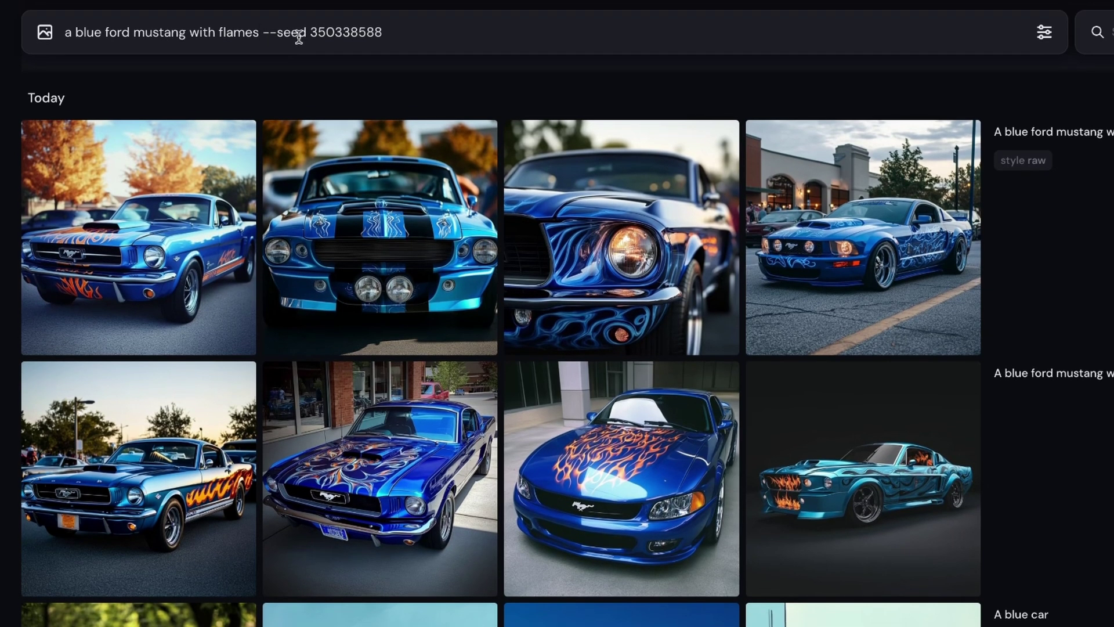
pyautogui.click(441, 33)
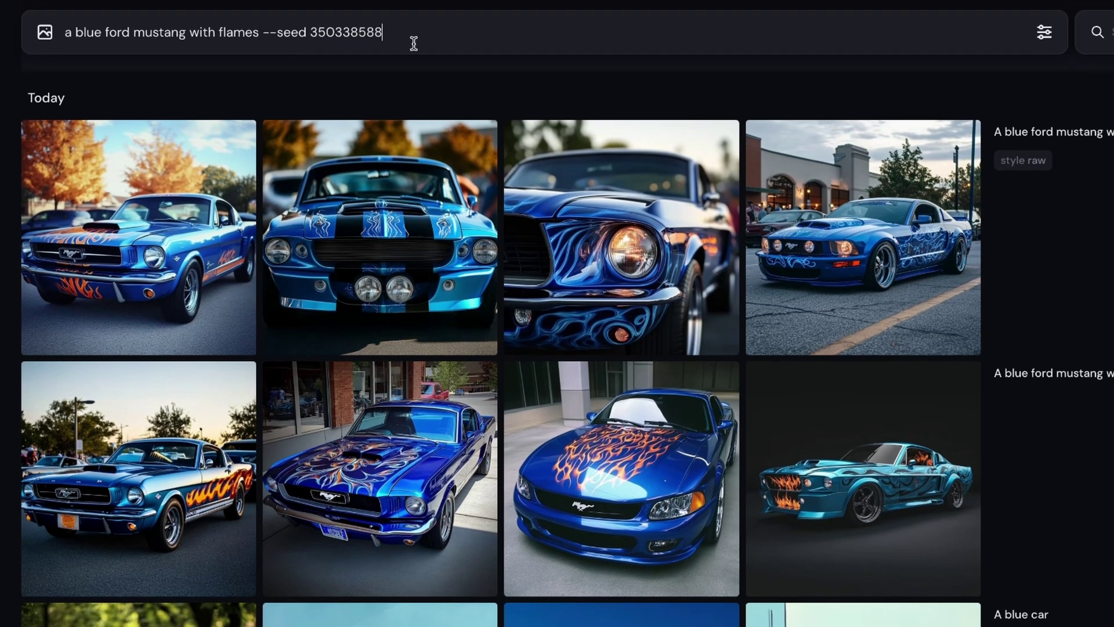
pyautogui.click(1045, 36)
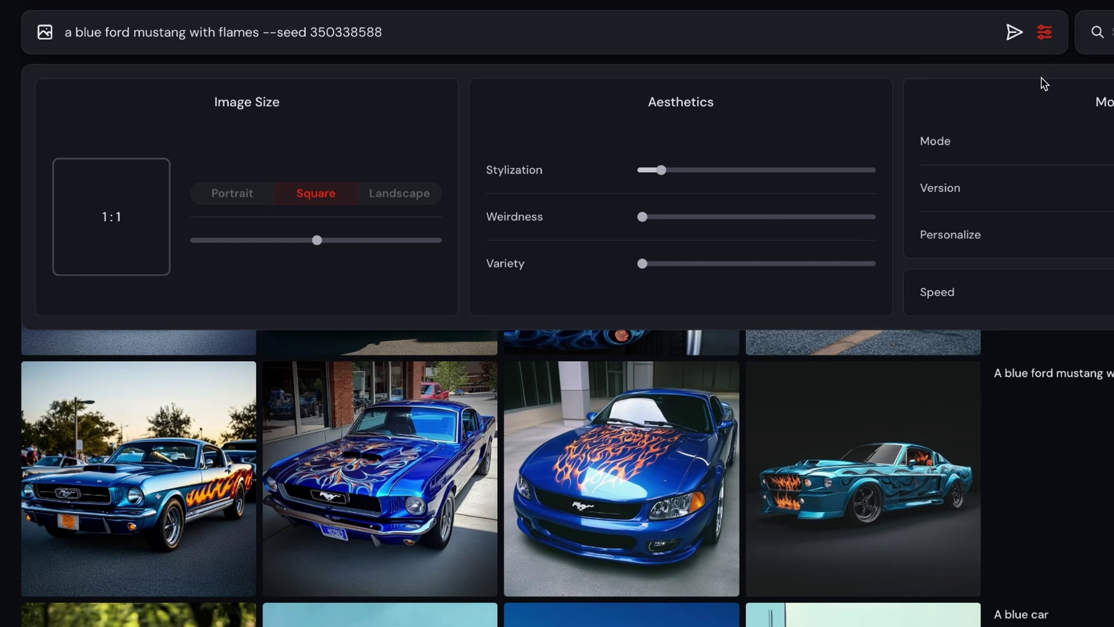
pyautogui.moveTo(552, 171)
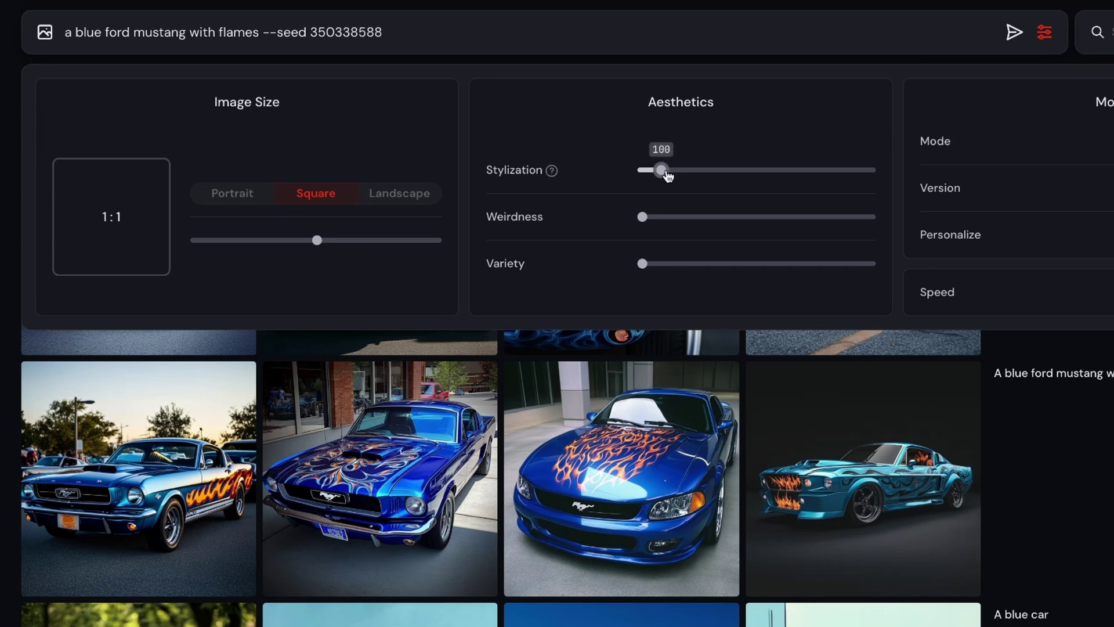
pyautogui.moveTo(667, 170); pyautogui.dragTo(908, 174)
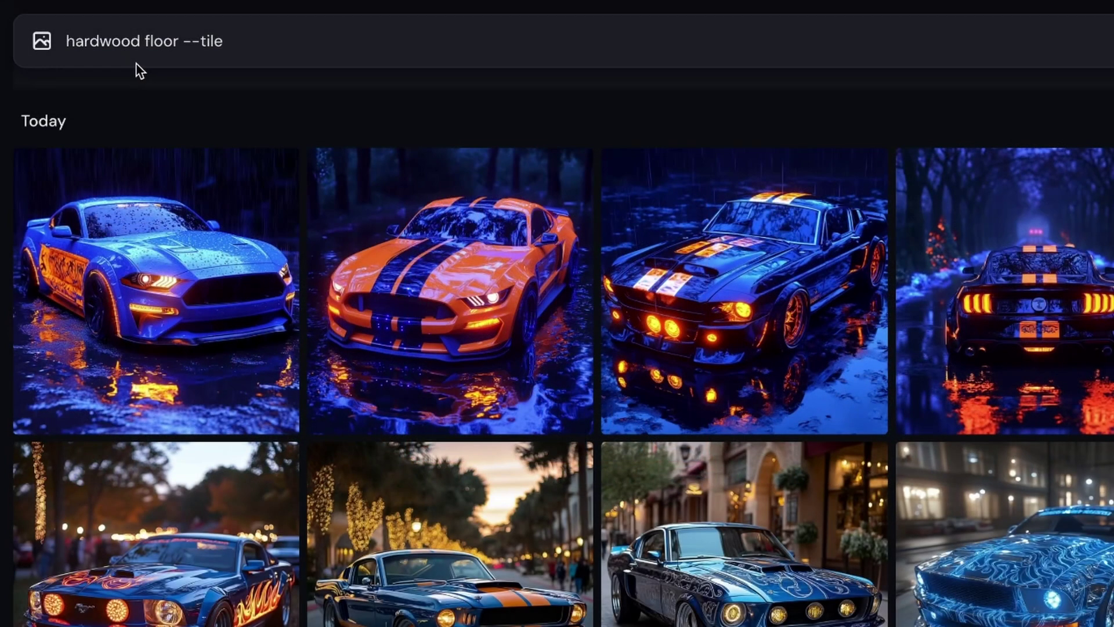
# Step: Generate images from the prompt "hardwood floor --tile" and look over the resulting patterns
pyautogui.click(306, 52)
pyautogui.press('Return')
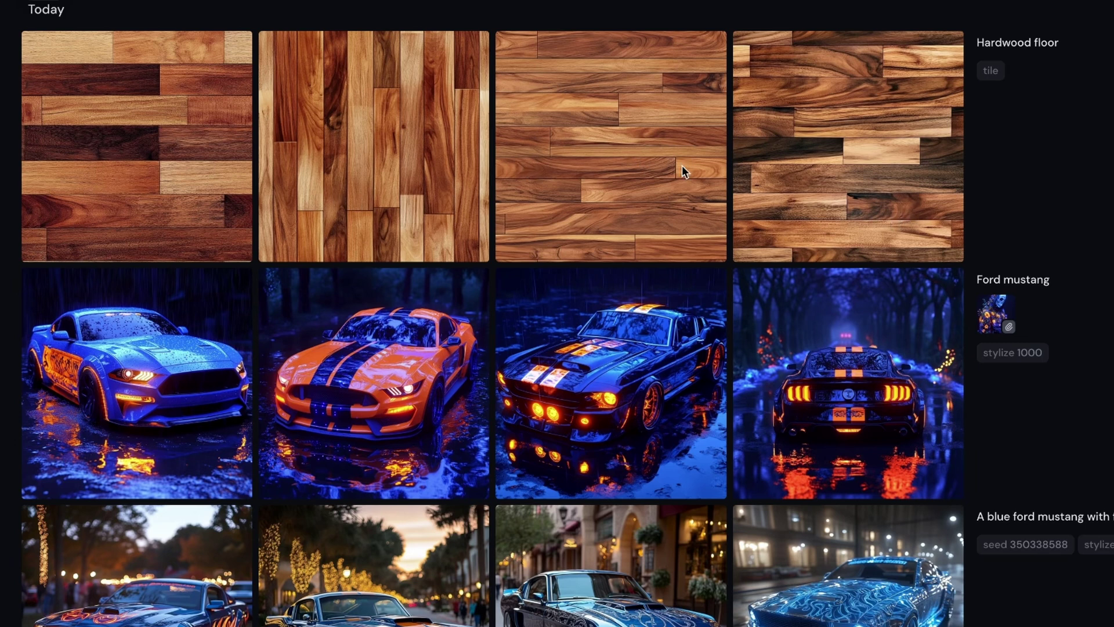
pyautogui.moveTo(783, 116)
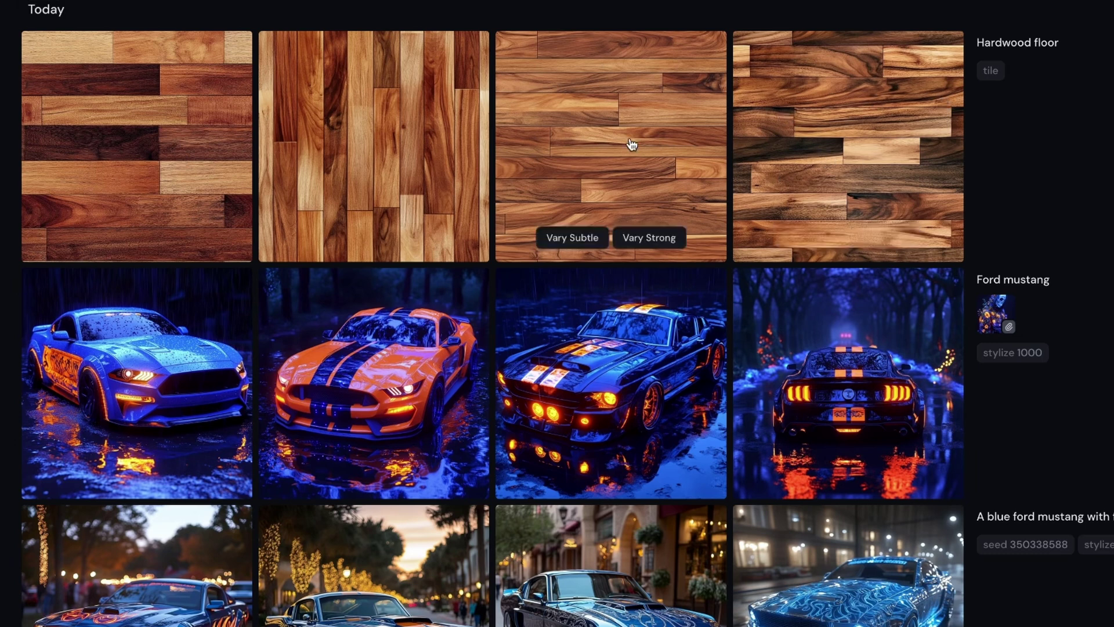
# Step: Try Stylization at 200, reset the Aesthetics settings and close the generation settings
pyautogui.click(865, 3)
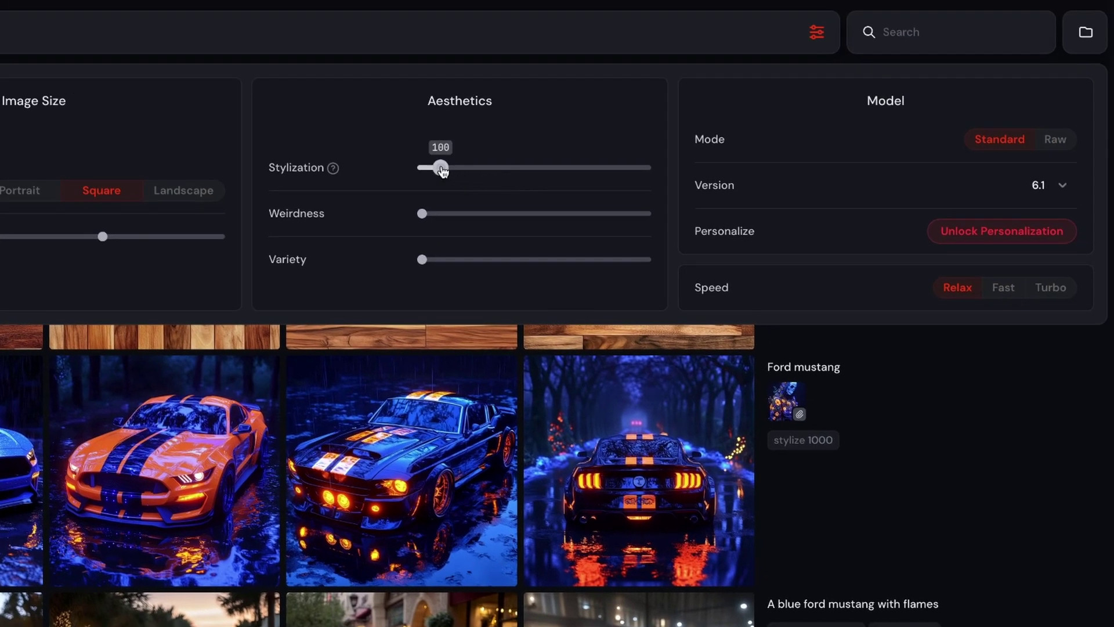
pyautogui.moveTo(648, 80); pyautogui.dragTo(677, 84)
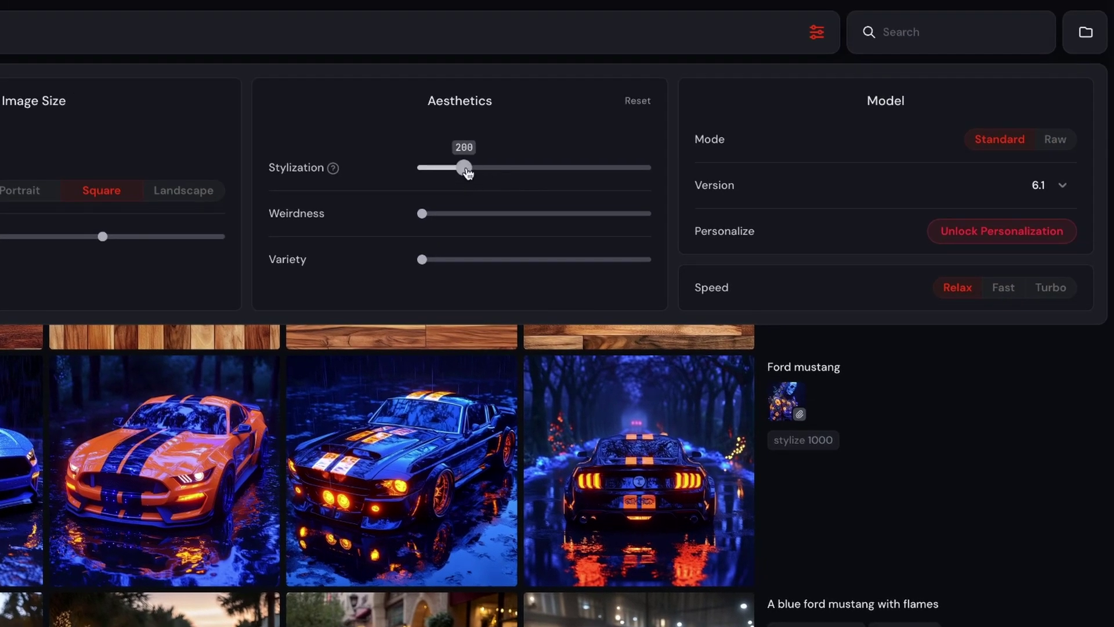
pyautogui.click(643, 102)
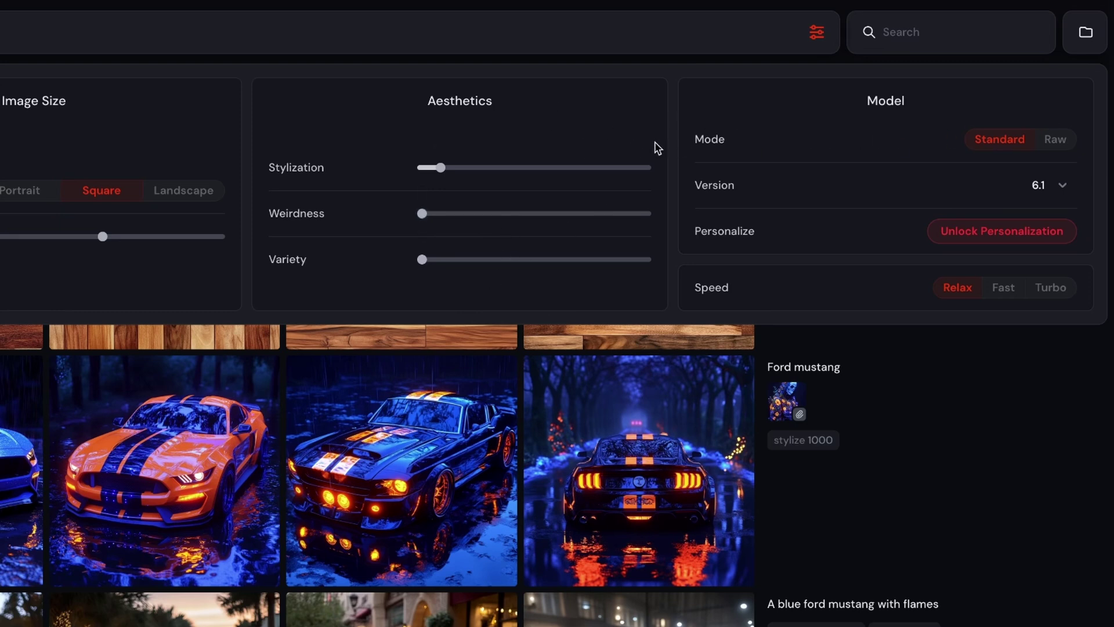
pyautogui.click(817, 36)
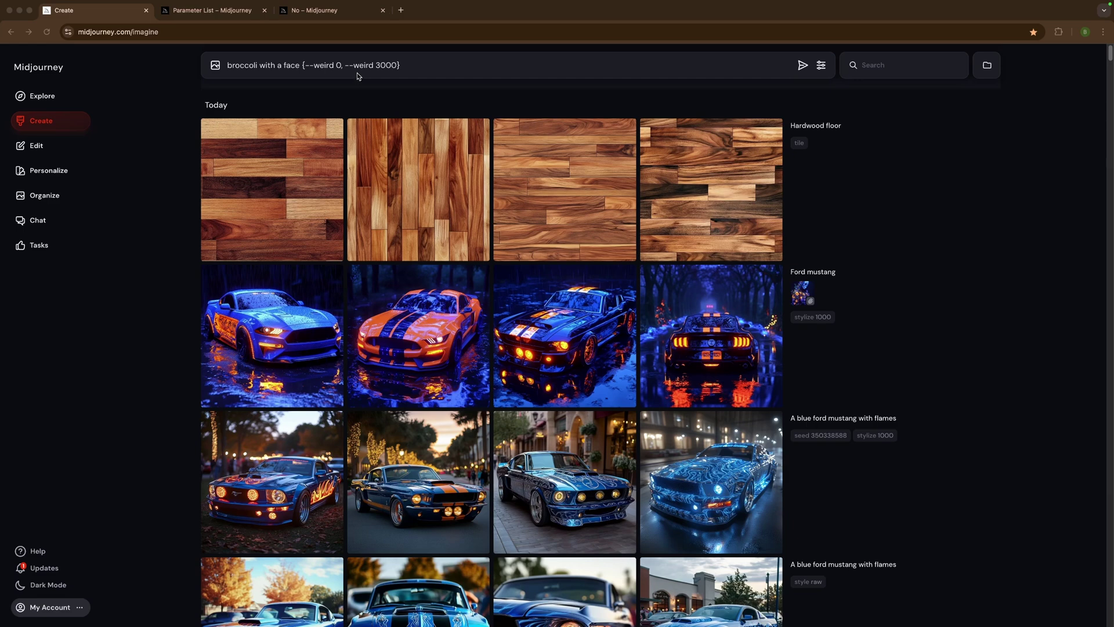
# Step: Review the Weirdness setting alongside the prompt "broccoli with a face {--weird 0, --weird 3000}"
pyautogui.click(399, 67)
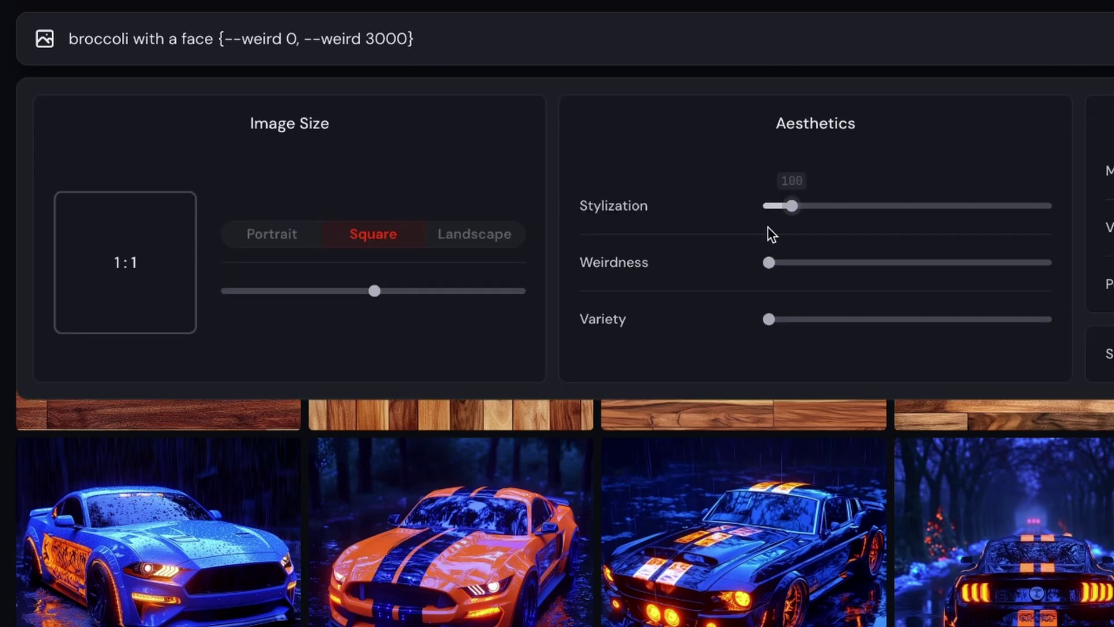
pyautogui.moveTo(768, 264)
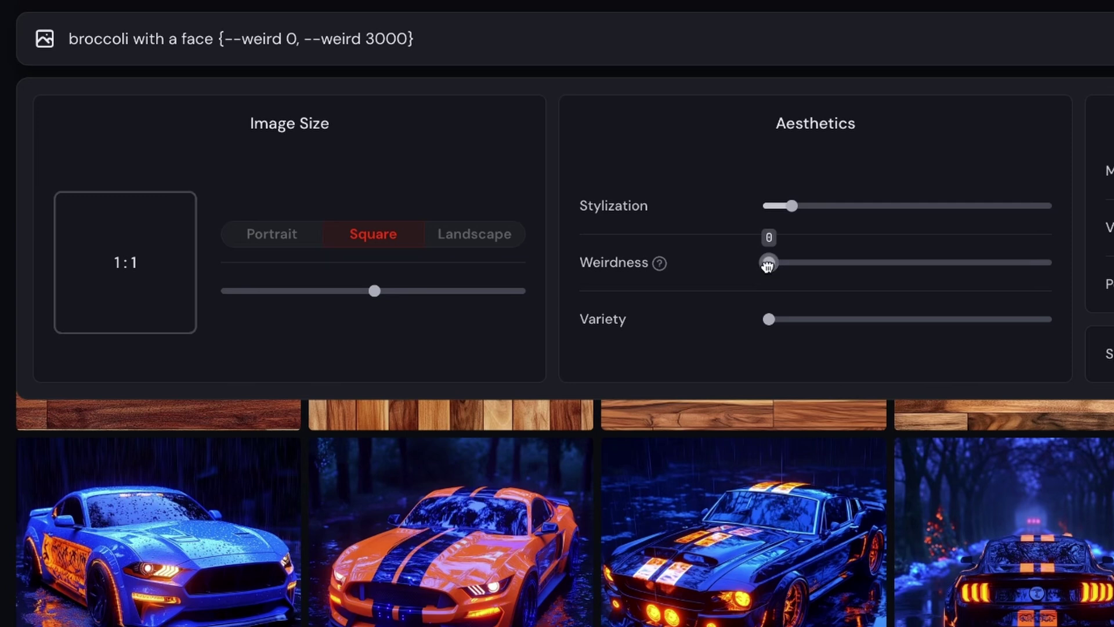
pyautogui.moveTo(767, 264)
pyautogui.mouseDown()
pyautogui.moveTo(1044, 265)
pyautogui.moveTo(751, 271)
pyautogui.mouseUp()
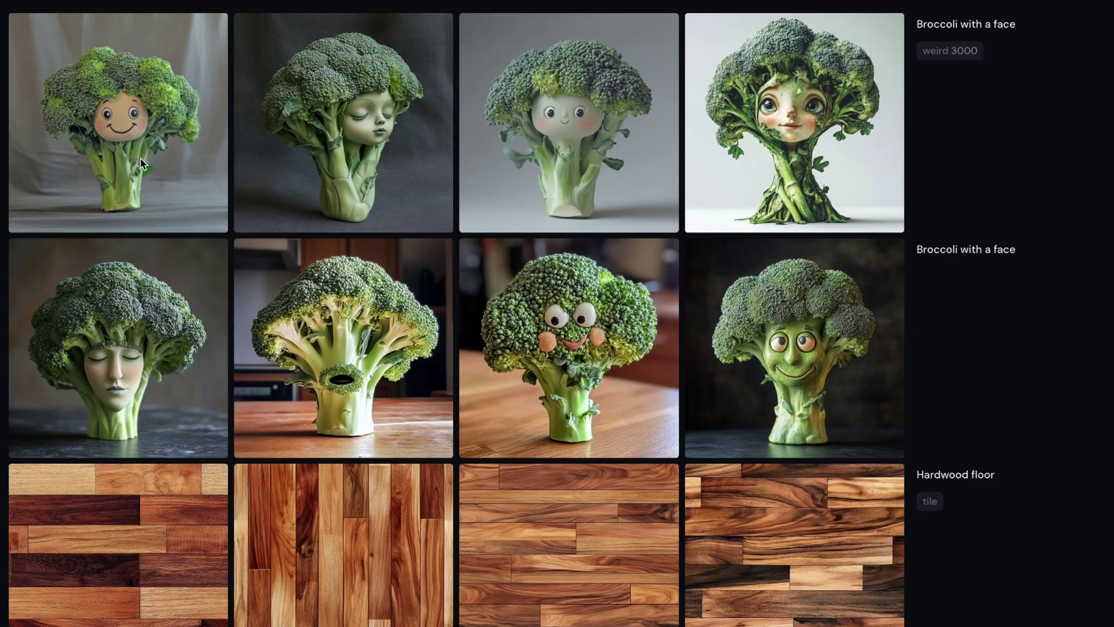
# Step: View the first broccoli image of the weird 3000 set at full size and browse to a neighbouring image
pyautogui.click(165, 163)
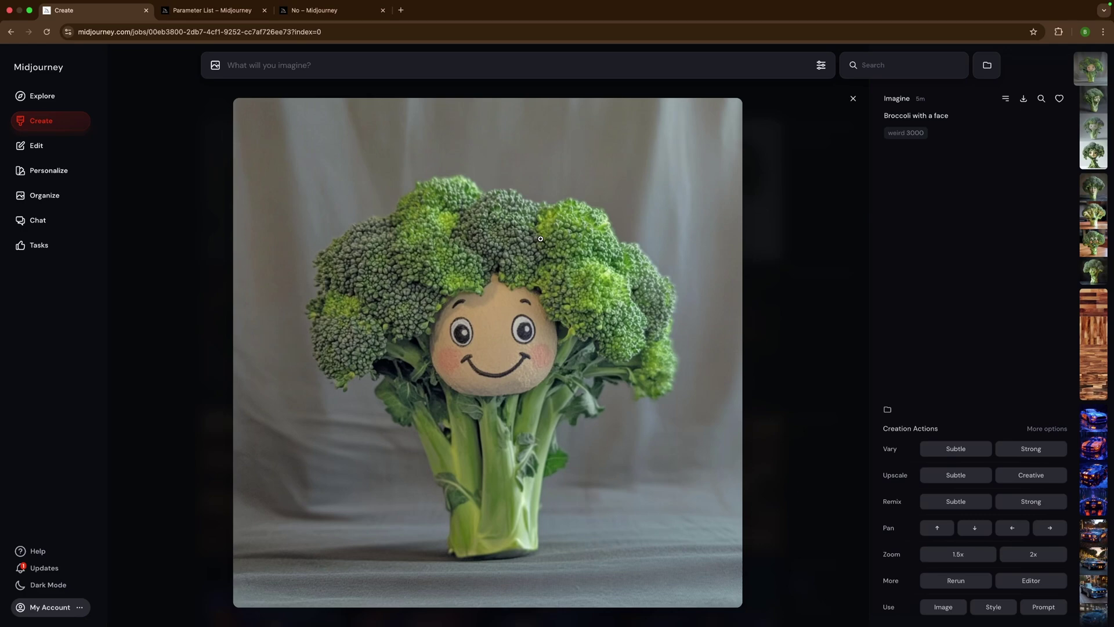
pyautogui.press('Left')
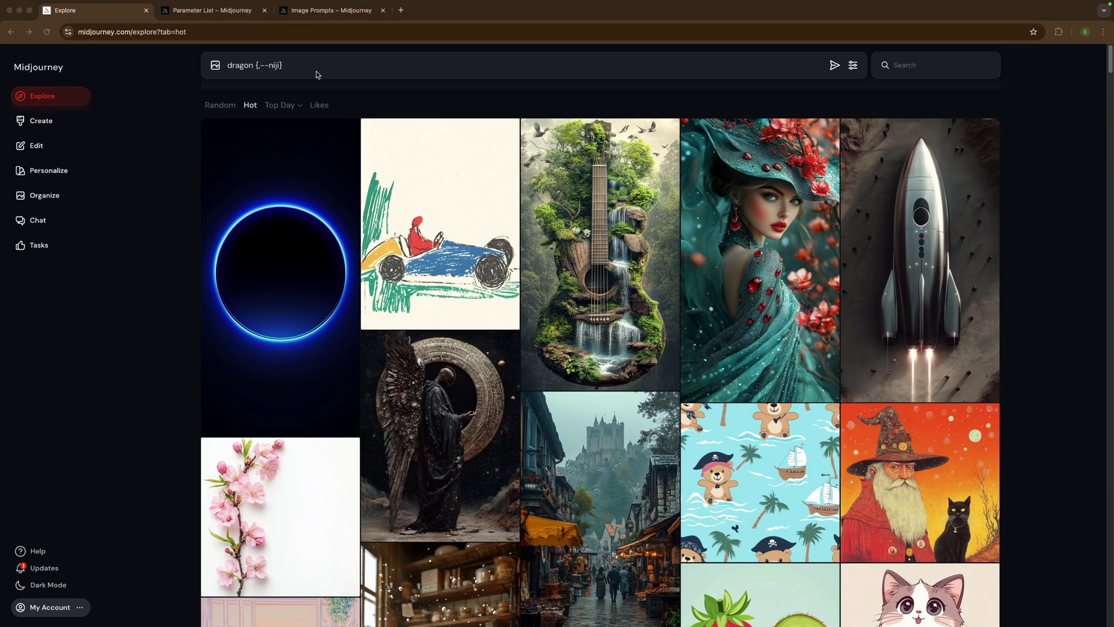
# Step: Examine the prompt "dragon {,--niji}", stepping through its empty first variant and the --niji parameter
pyautogui.click(284, 66)
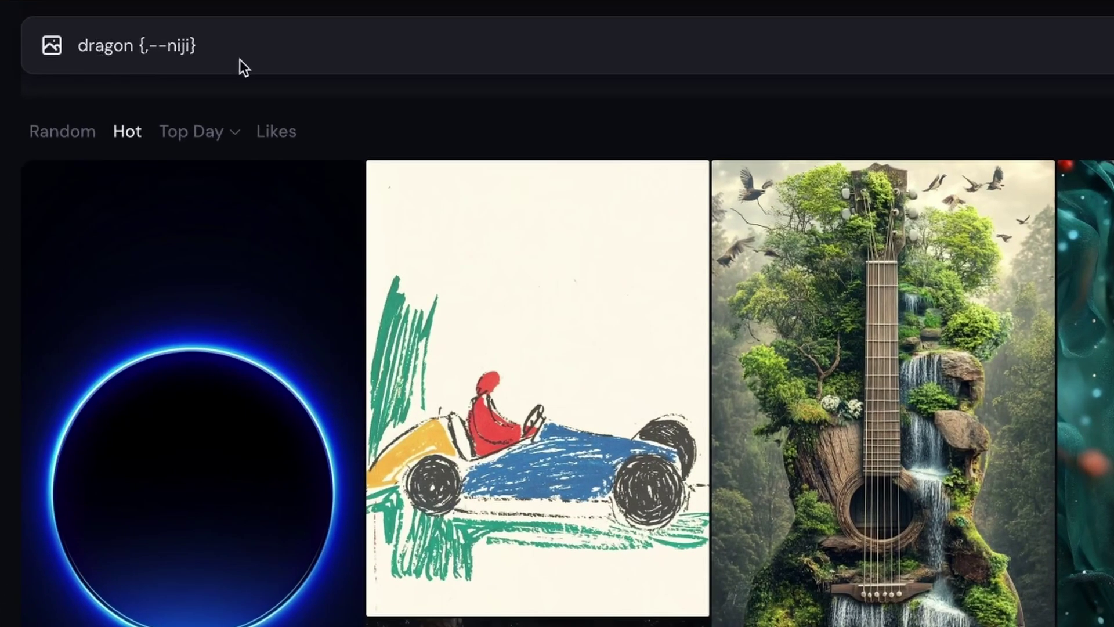
pyautogui.press('Left')
pyautogui.press('Left')
pyautogui.press('Left')
pyautogui.press('Left')
pyautogui.press('Left')
pyautogui.press('Left')
pyautogui.press('Left')
pyautogui.press('Left')
pyautogui.press('Right')
pyautogui.press('Right')
pyautogui.press('Right')
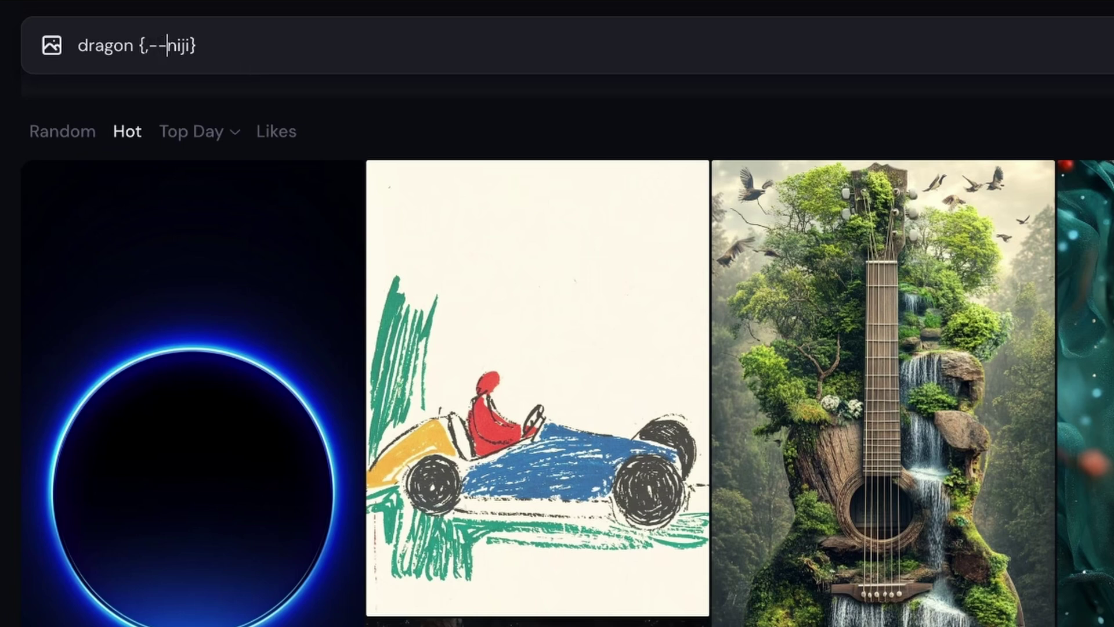